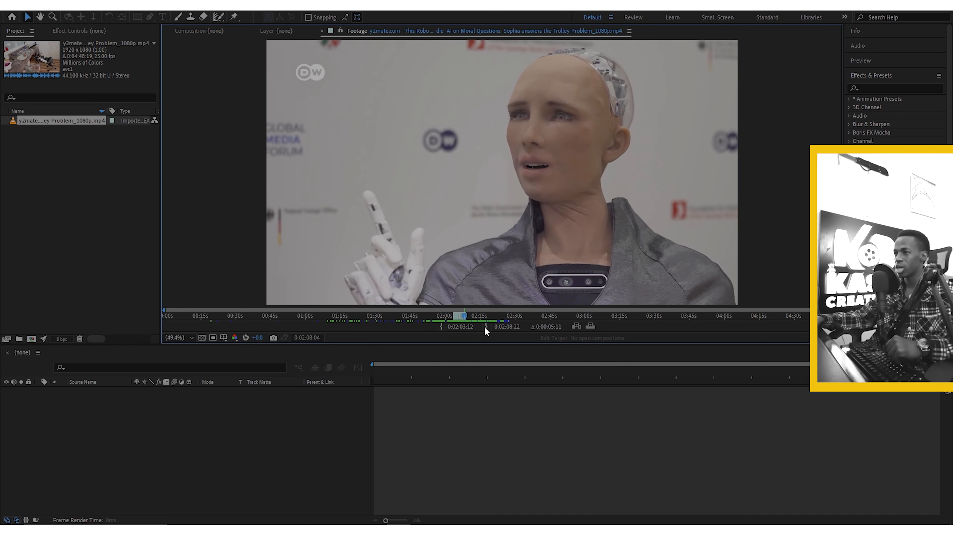
Create a new composition from the trimmed robot interview footage
drag(464, 313, 462, 314)
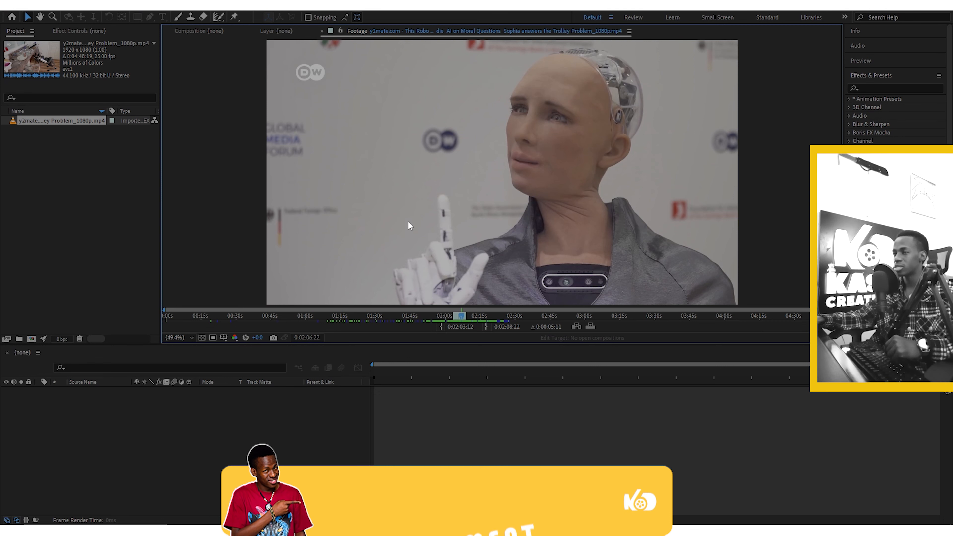
drag(22, 120, 32, 340)
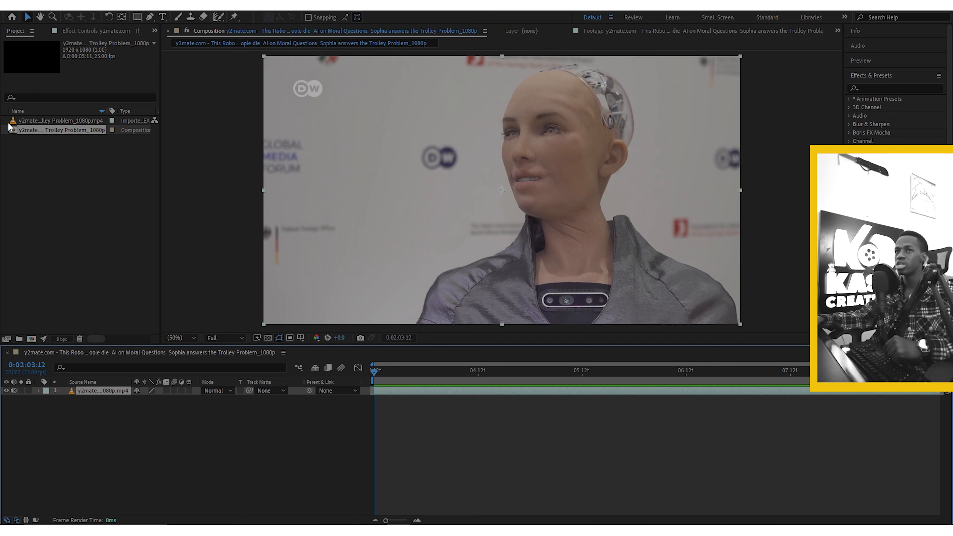
Review the new composition's settings, including its frame size, frame rate and duration, without changing them
click(61, 121)
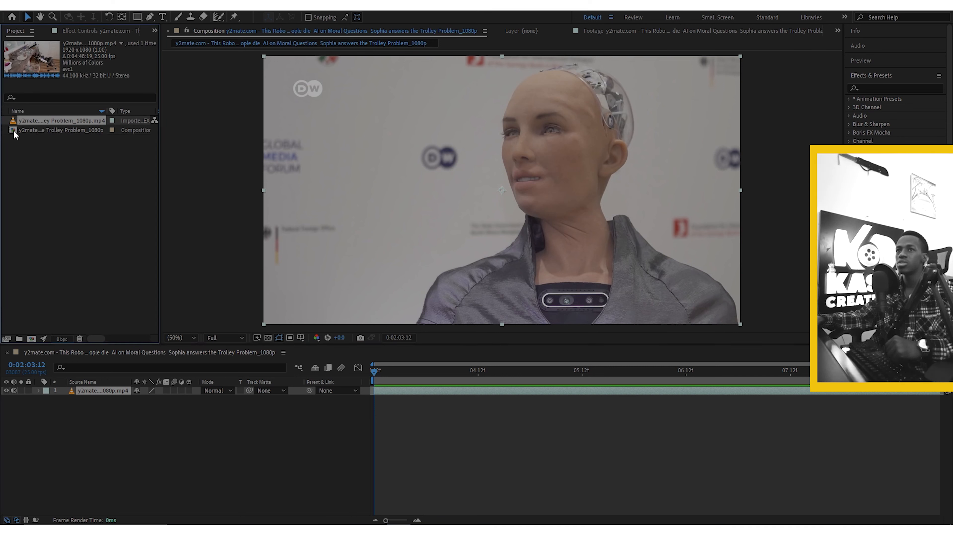
click(61, 129)
click(59, 8)
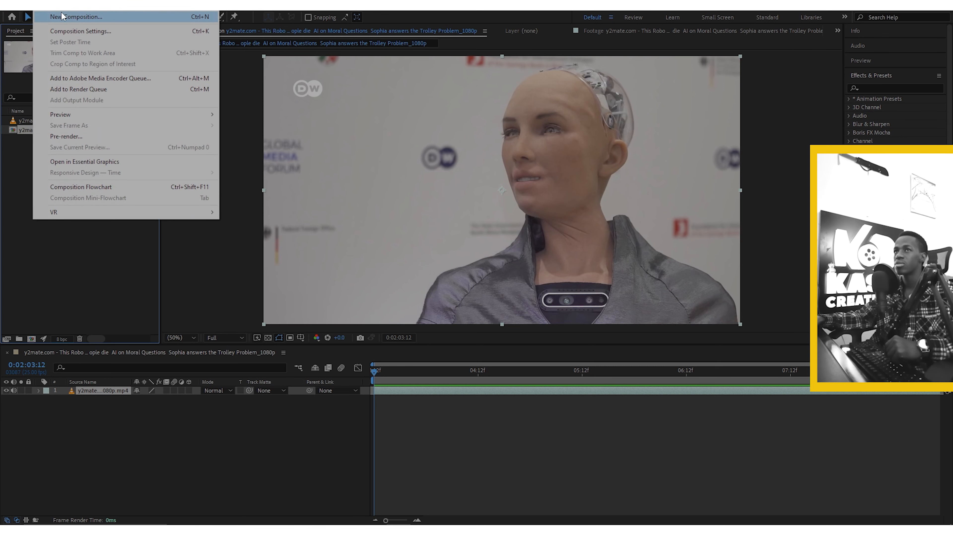
click(80, 31)
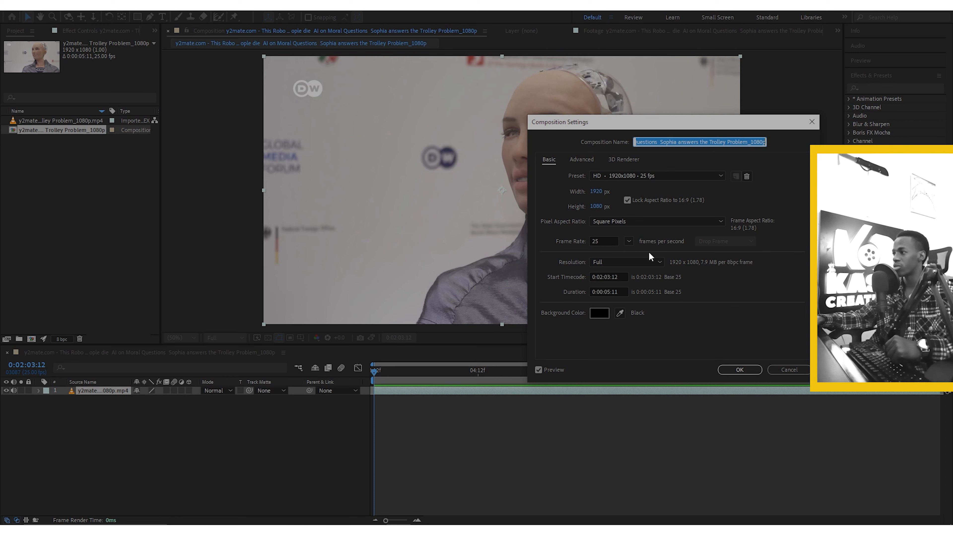
click(776, 370)
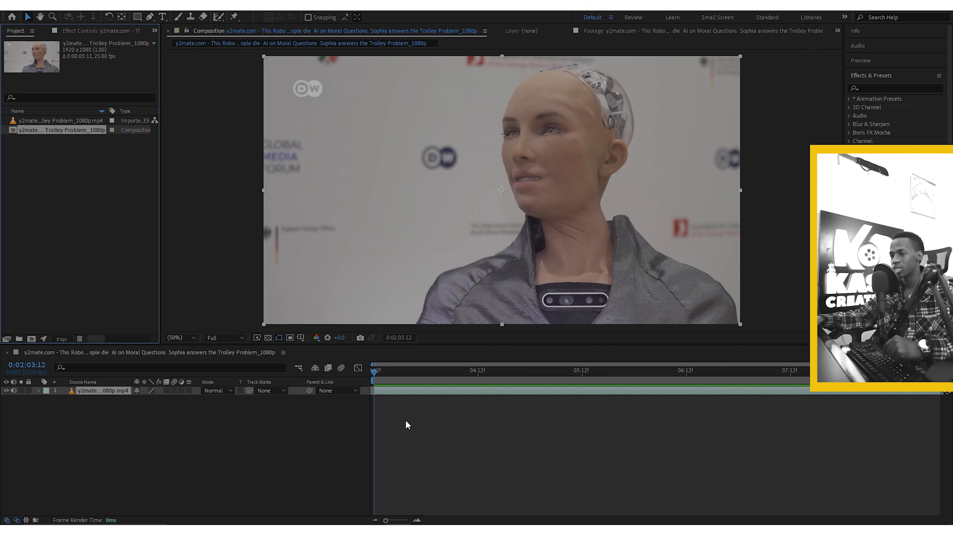
Pre-compose the footage layer with all attributes moved into the new composition, and check the nested composition's contents
click(408, 392)
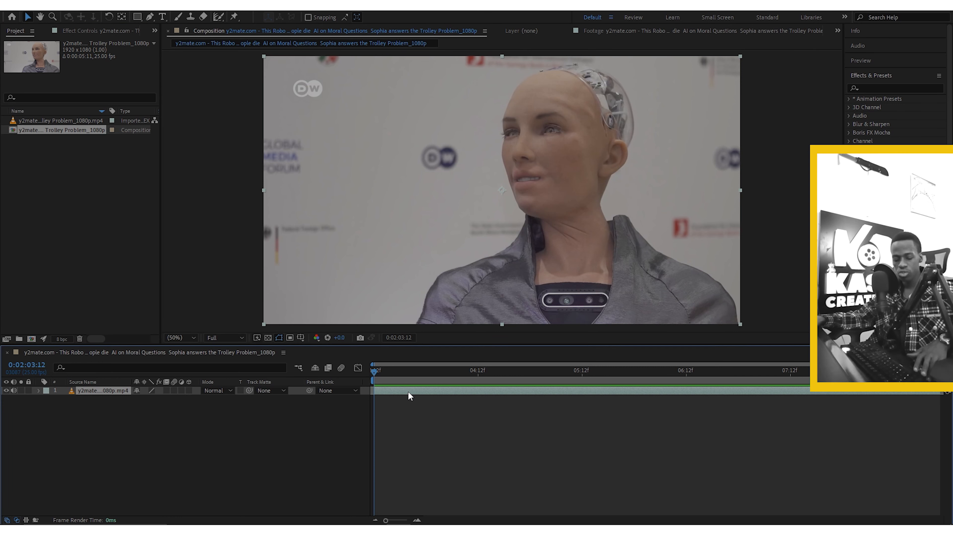
key(ctrl+shift+c)
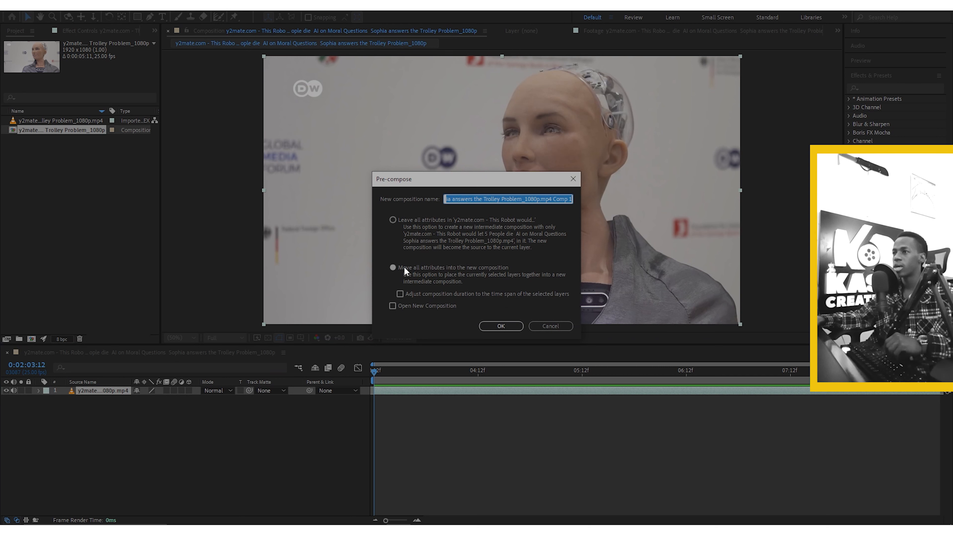
click(501, 326)
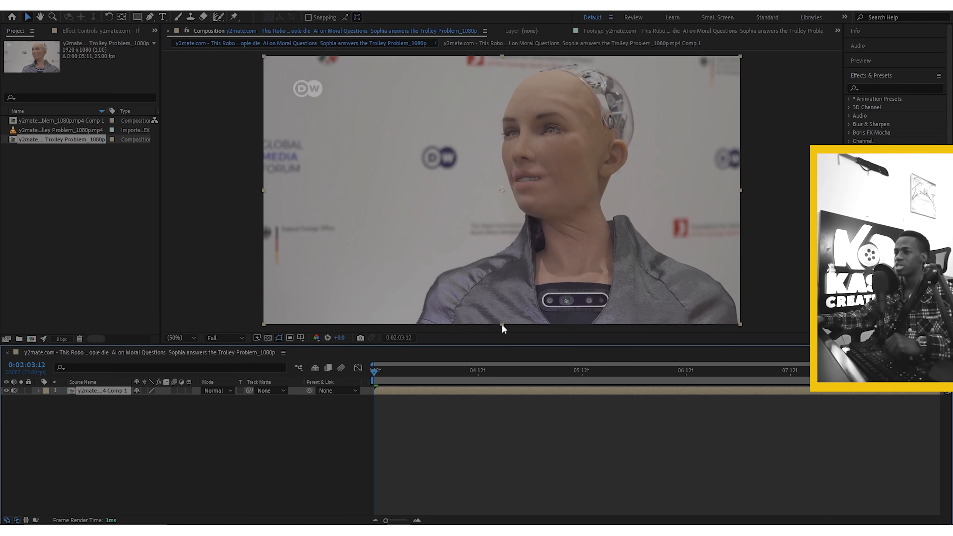
double_click(409, 391)
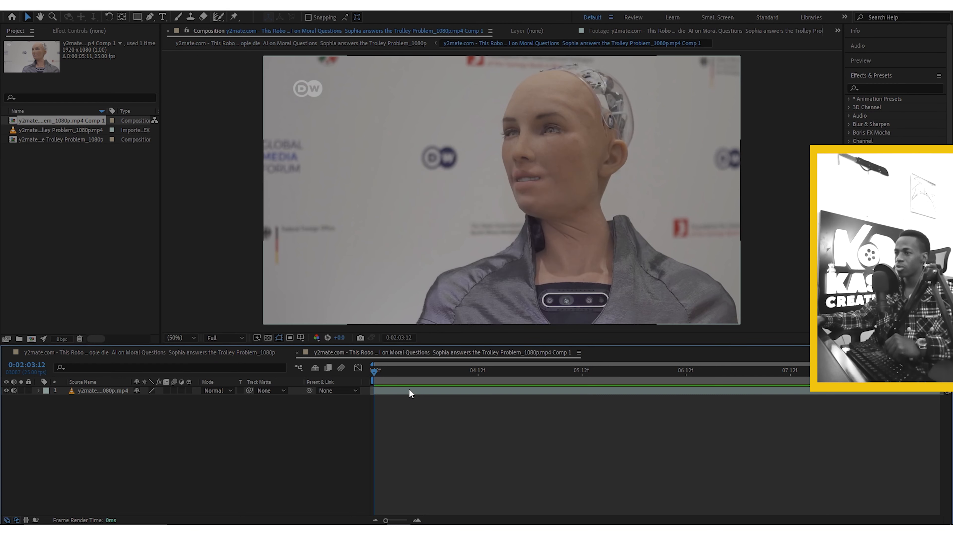
click(466, 390)
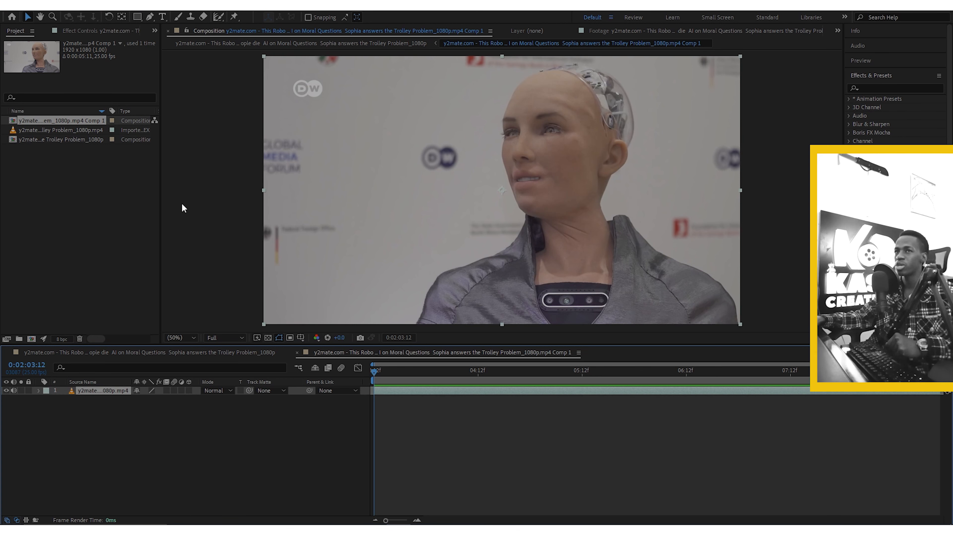
click(297, 353)
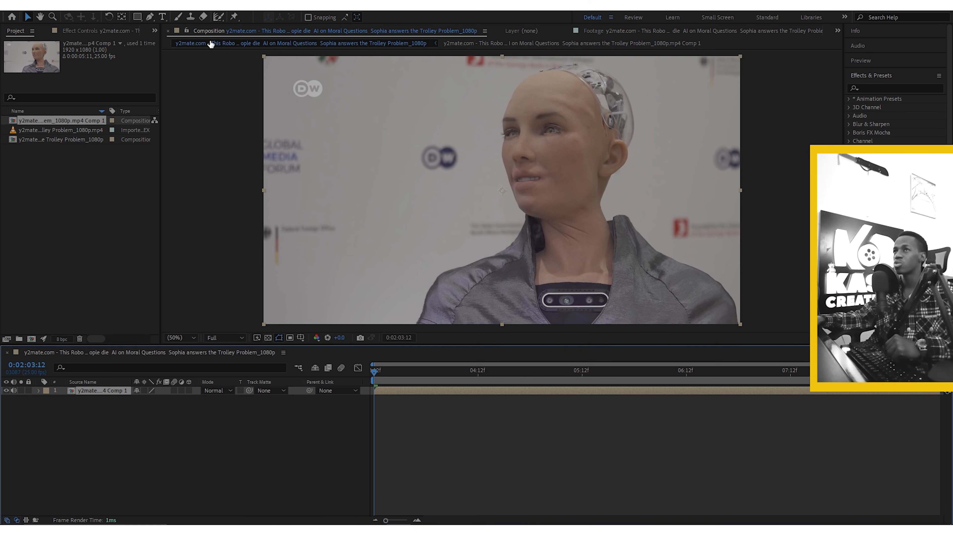
Open the pre-composed layer in the Layer view with the Roto Brush tool and adjust the brush size
click(219, 17)
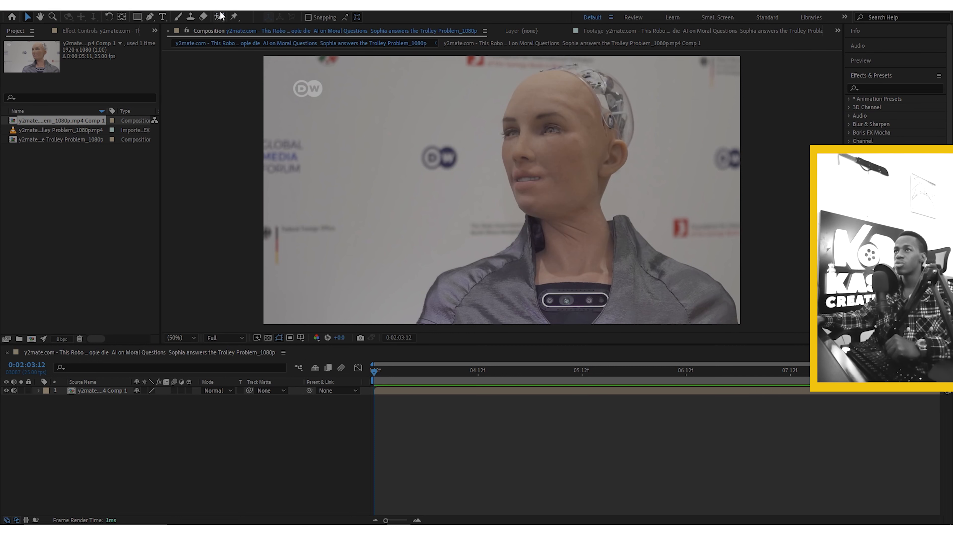
click(219, 16)
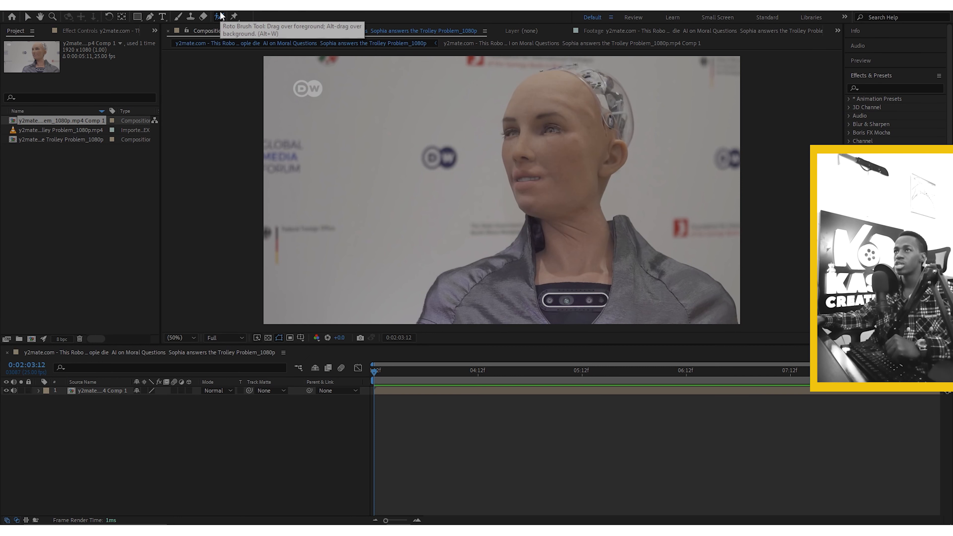
double_click(482, 390)
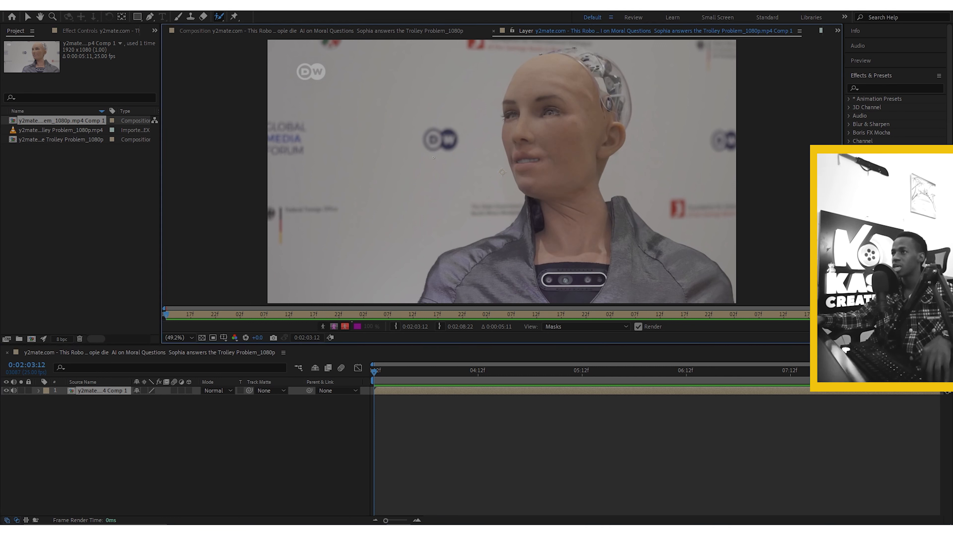
mouse_move(434, 158)
ctrl+mouse_down()
mouse_move(484, 158)
mouse_move(445, 157)
ctrl+mouse_up()
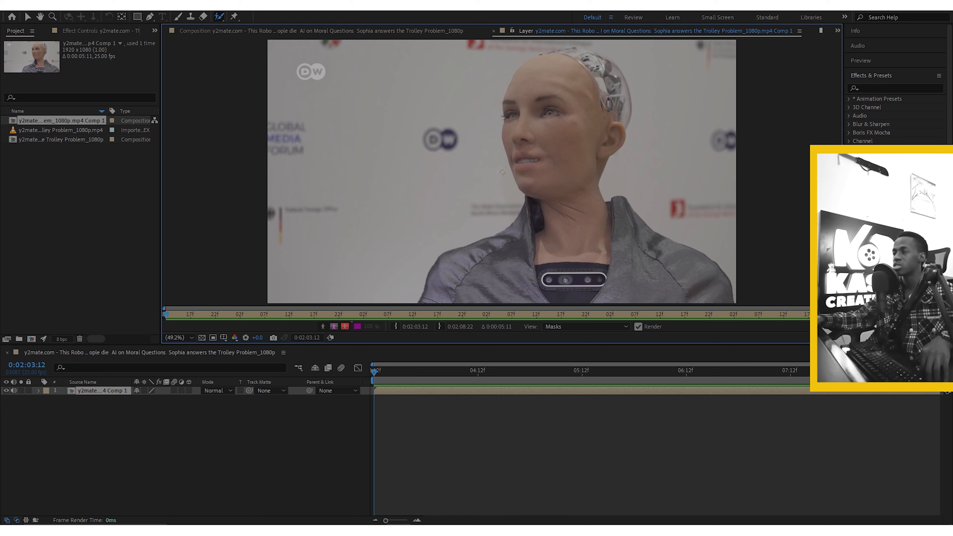
ctrl+drag(443, 158, 496, 158)
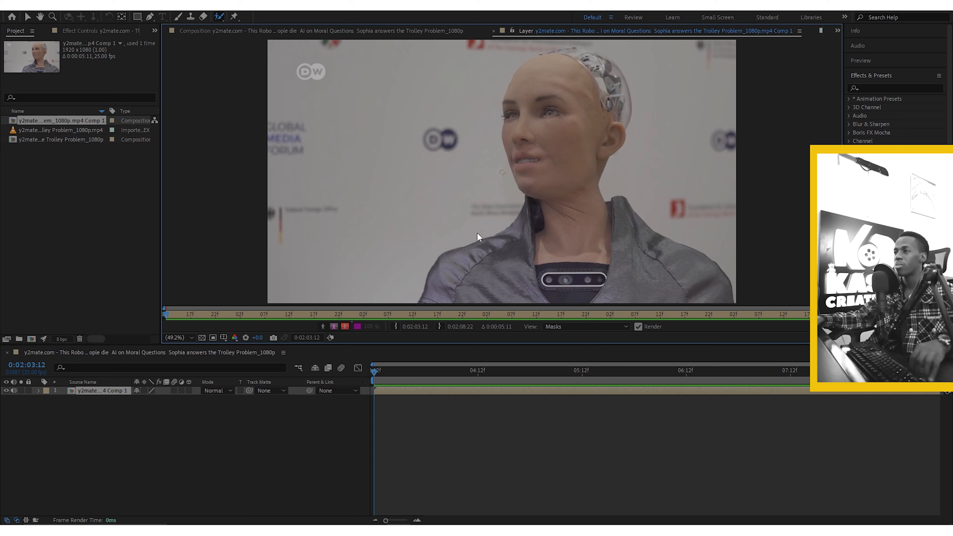
click(613, 379)
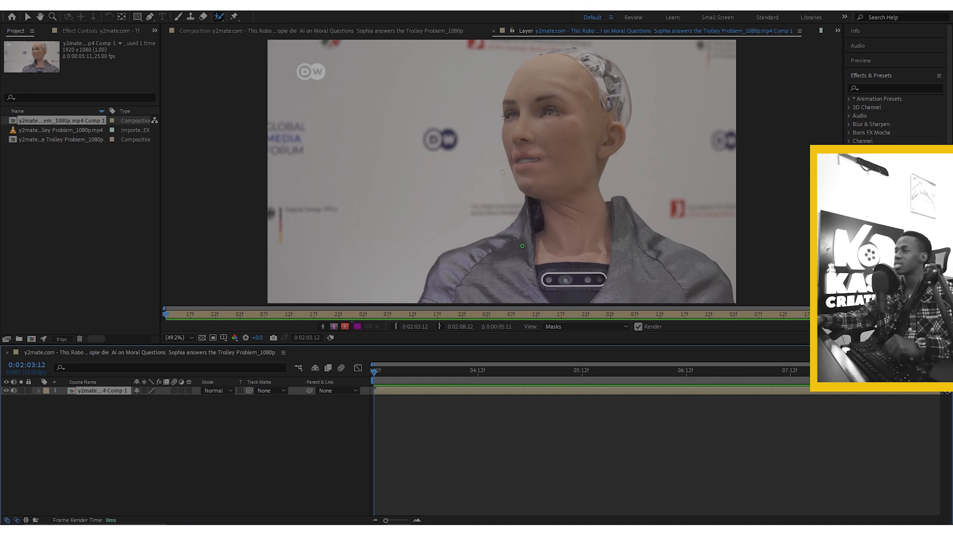
Find the Curves effect and apply it to the footage layer inside the nested composition
click(879, 87)
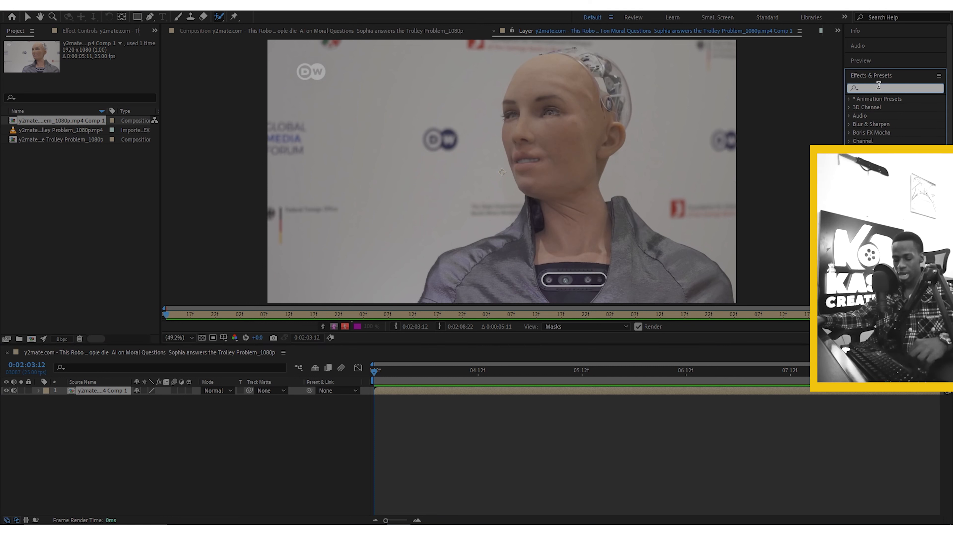
text(curv)
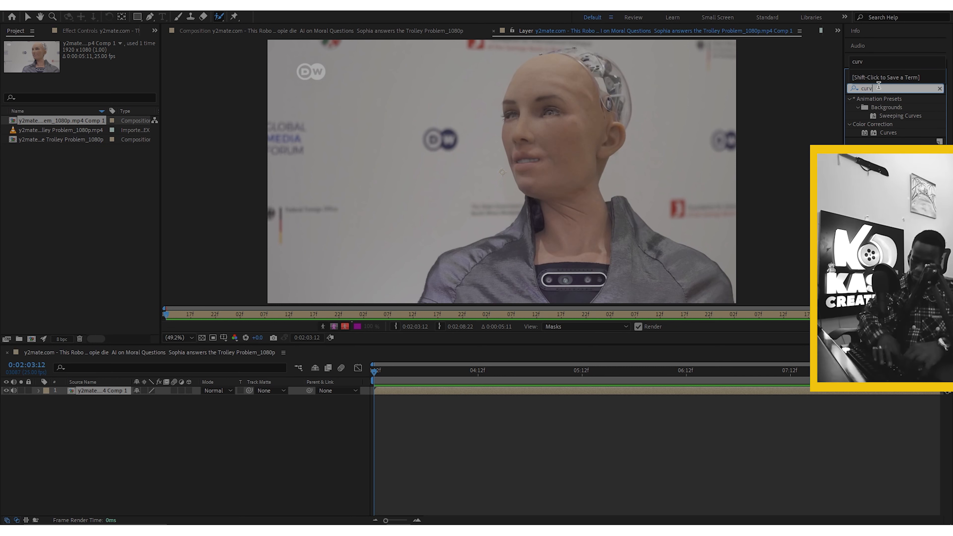
drag(888, 132, 456, 394)
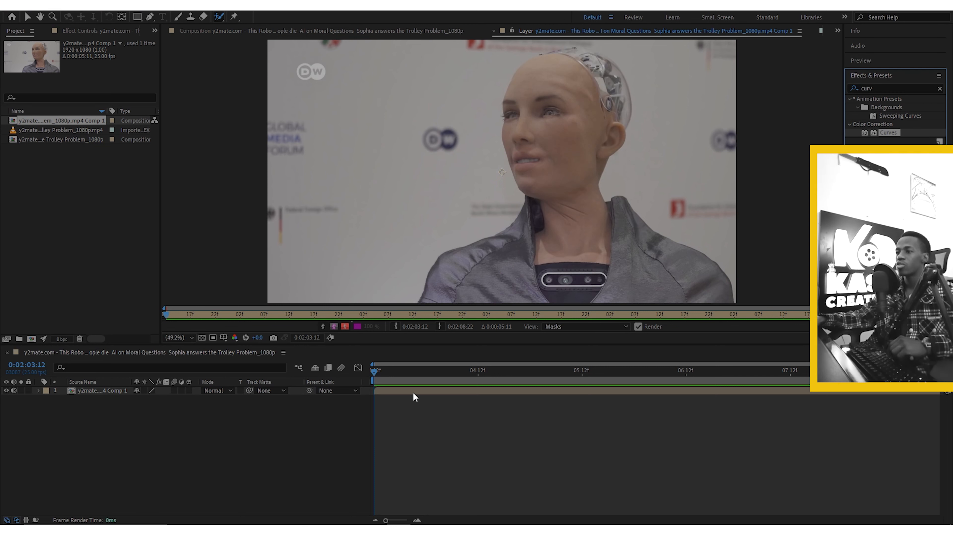
click(429, 33)
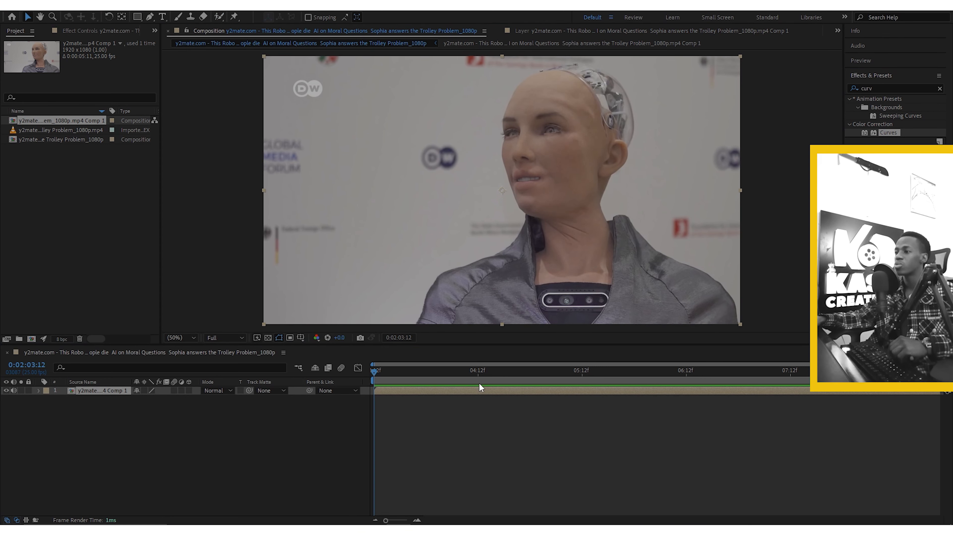
double_click(478, 392)
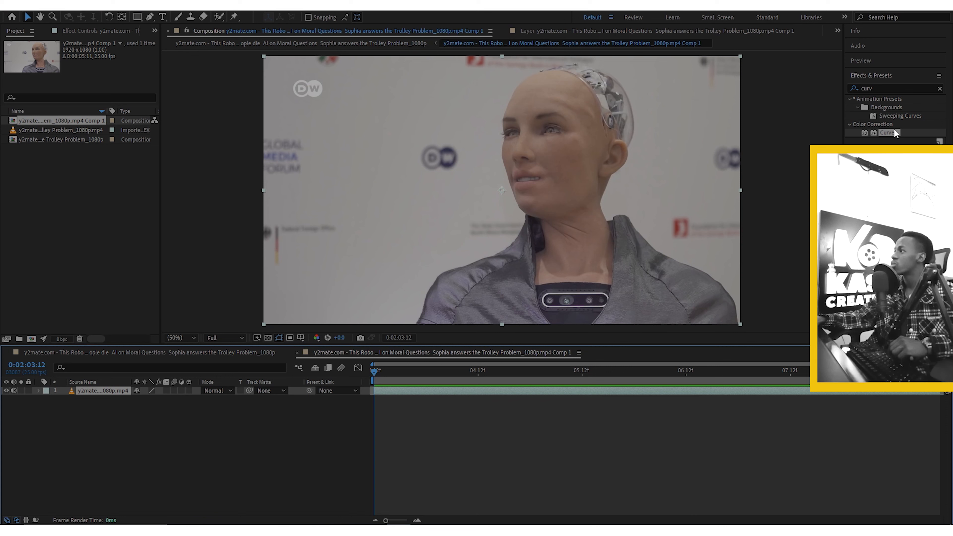
drag(893, 130, 544, 393)
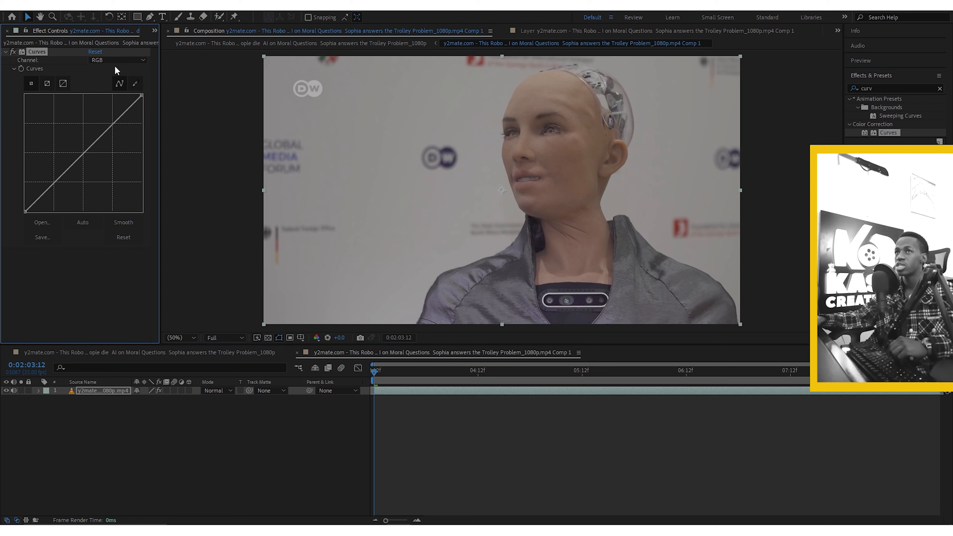
Darken the footage by pulling the middle of the RGB curve down, and return to the main composition
drag(91, 146, 109, 163)
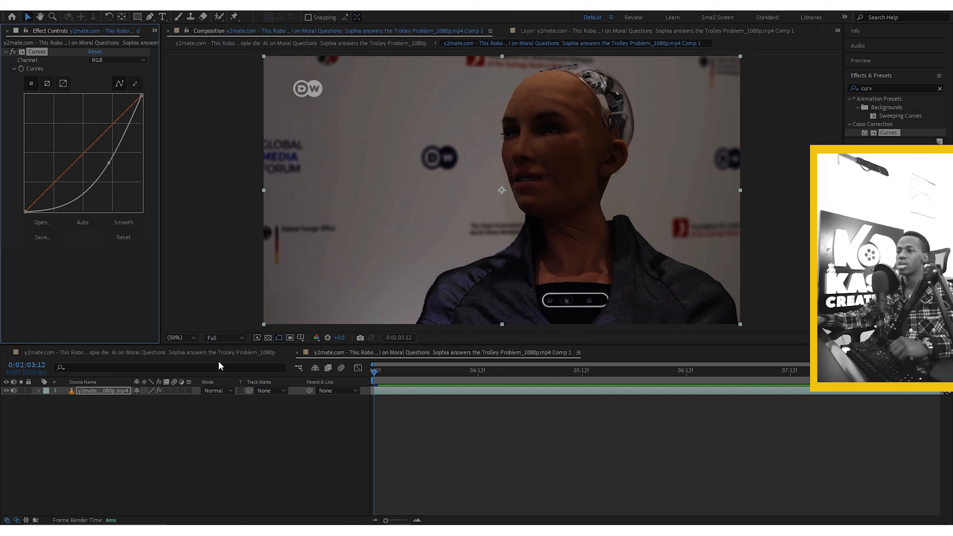
click(297, 354)
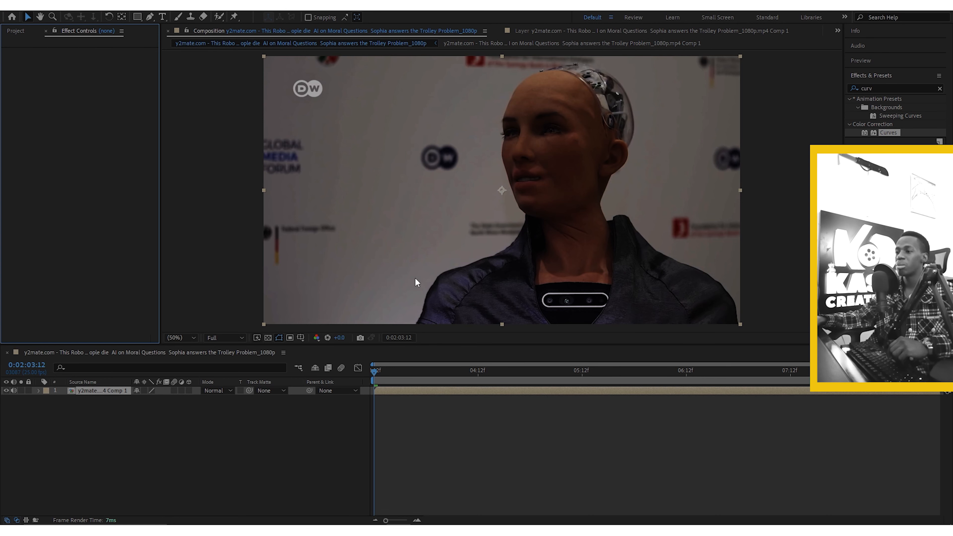
double_click(447, 387)
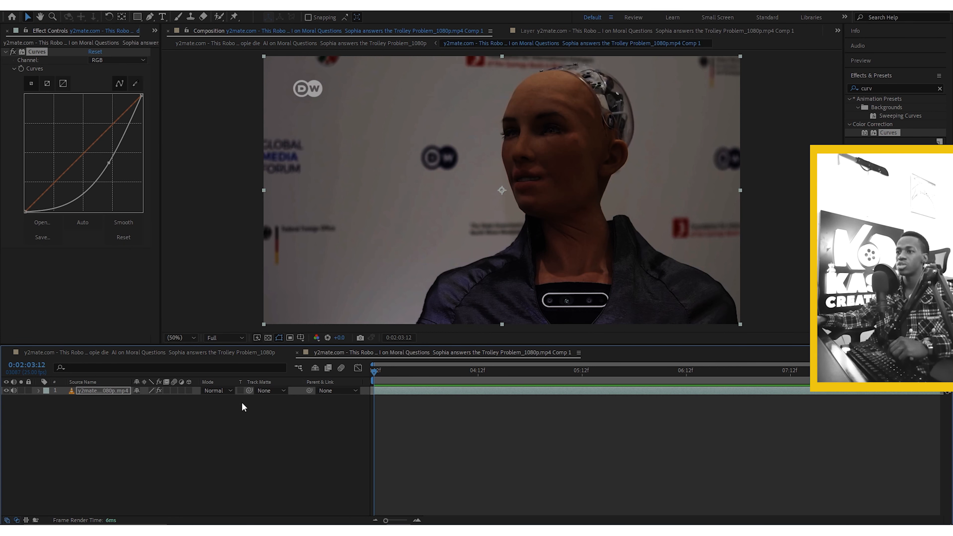
click(297, 352)
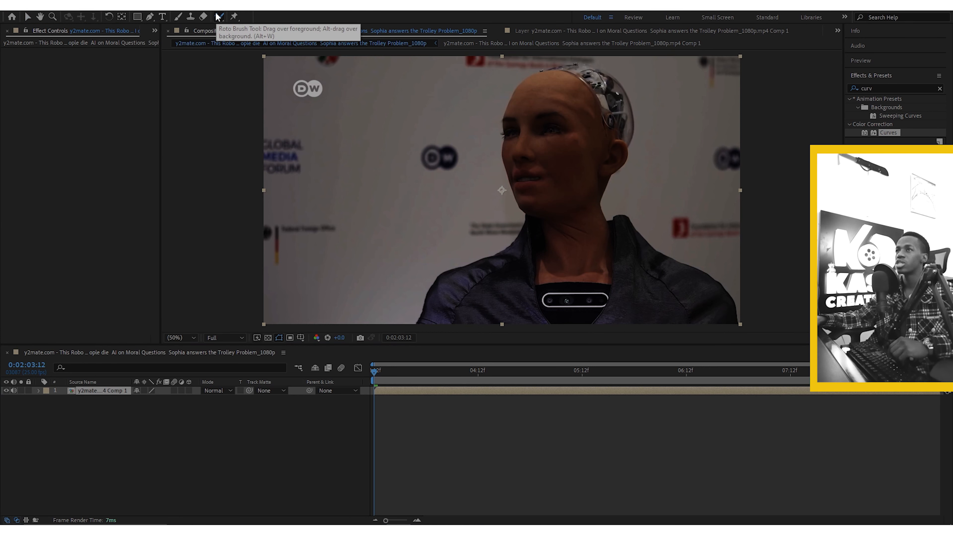
Trace the robot's shoulders, neck and head as foreground with the Roto Brush on the pre-composed layer
click(218, 16)
double_click(473, 393)
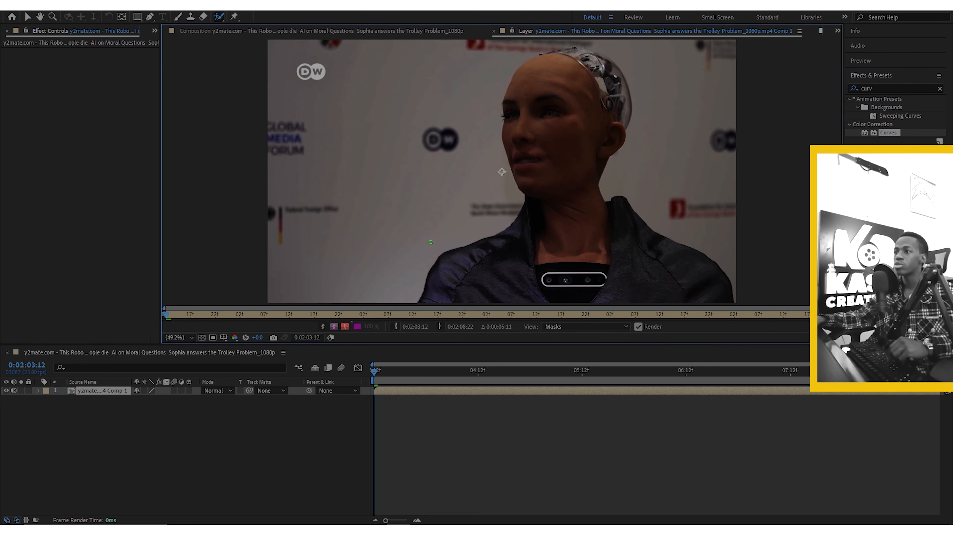
mouse_move(420, 302)
mouse_down()
mouse_move(450, 249)
mouse_move(518, 219)
mouse_move(525, 190)
mouse_move(501, 129)
mouse_move(503, 101)
mouse_up()
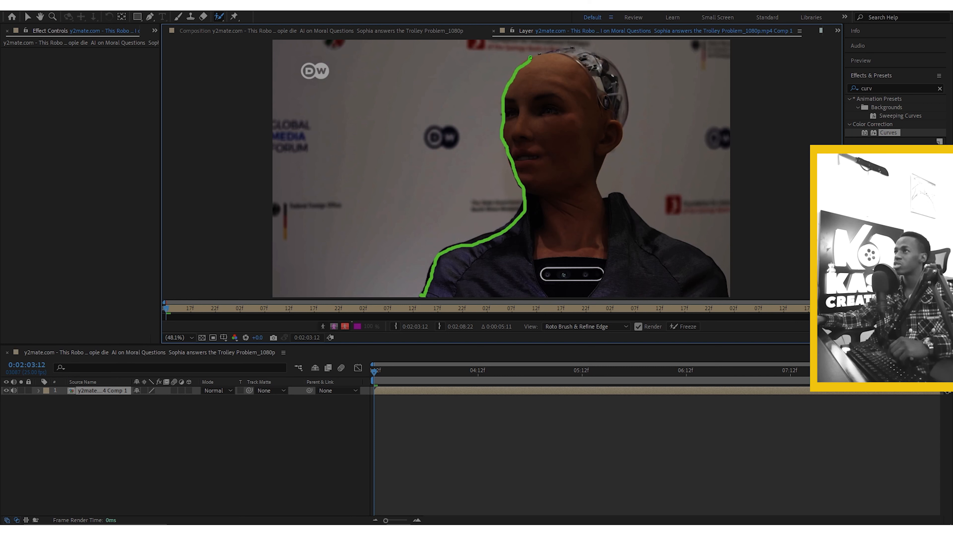
mouse_move(543, 51)
mouse_down()
mouse_move(611, 62)
mouse_move(631, 98)
mouse_up()
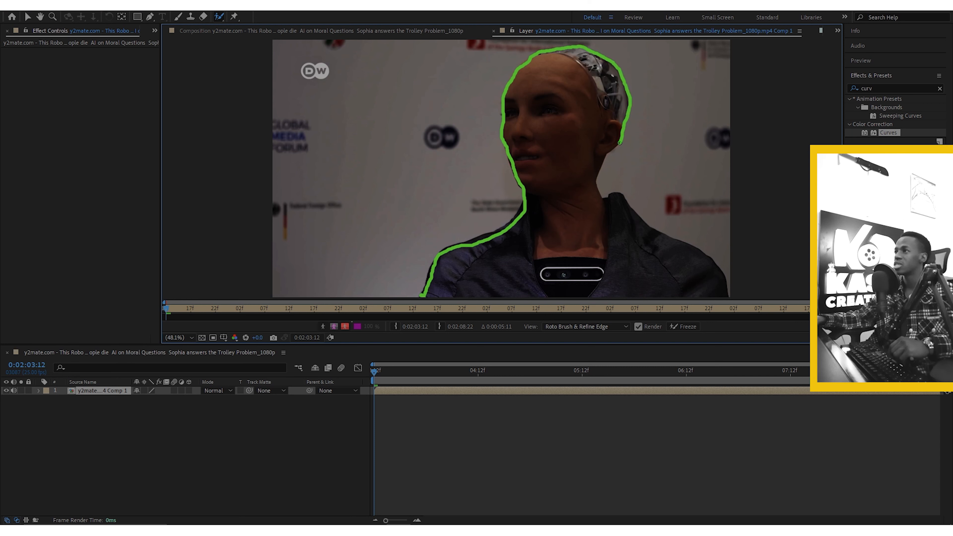
drag(620, 143, 612, 148)
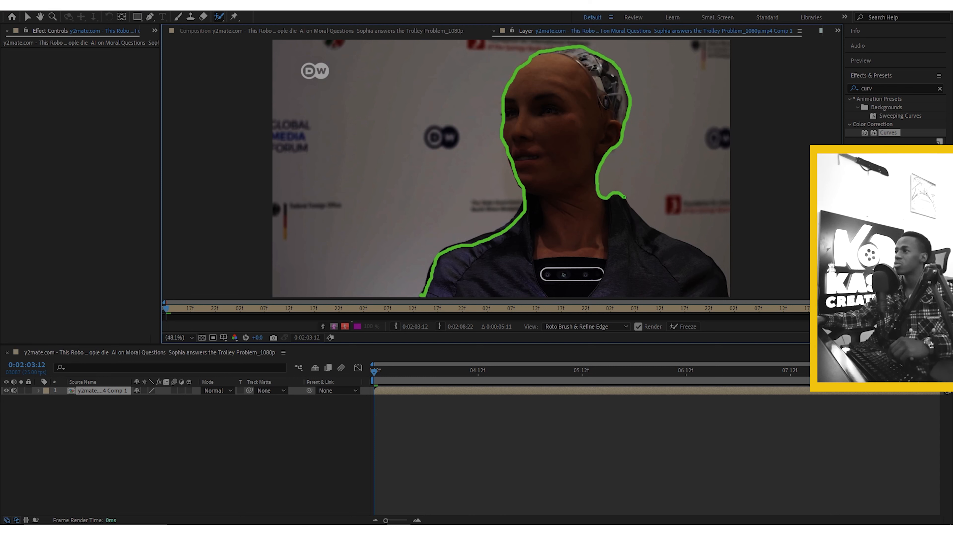
mouse_move(624, 197)
mouse_down()
mouse_move(647, 228)
mouse_move(719, 266)
mouse_move(726, 300)
mouse_up()
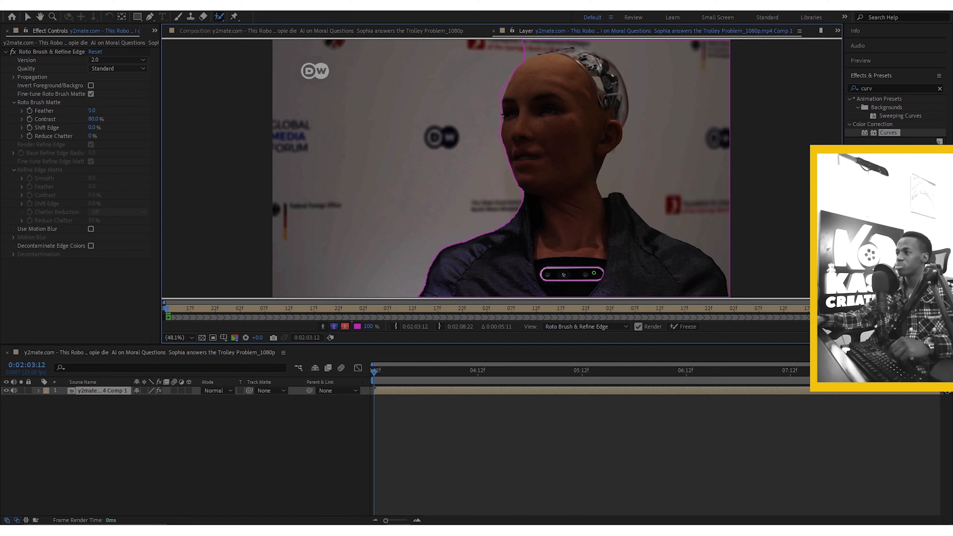
Add the chest camera strip to the Roto Brush foreground and subtract the background above and behind the robot
mouse_move(596, 268)
mouse_down()
mouse_move(547, 264)
mouse_move(589, 273)
mouse_move(566, 280)
mouse_move(547, 275)
mouse_up()
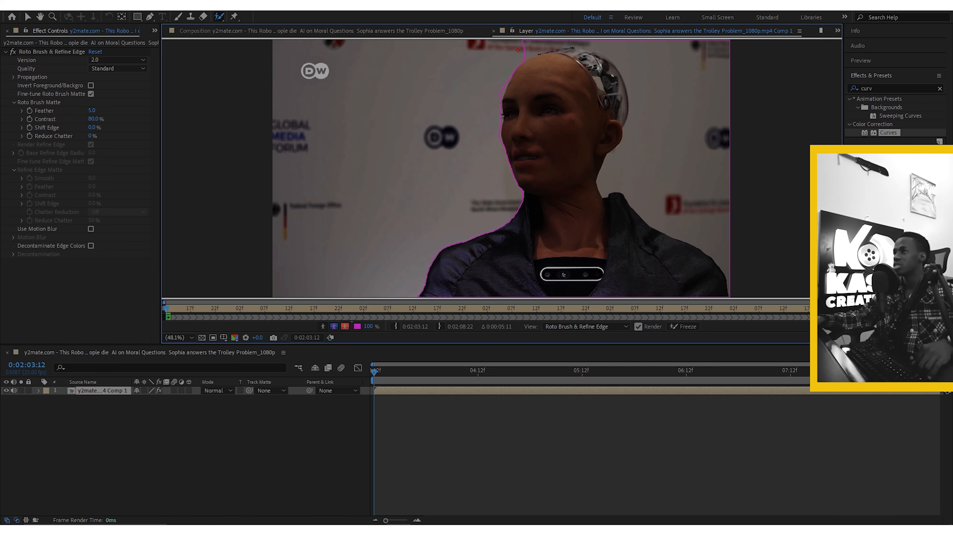
mouse_move(518, 50)
mouse_down()
mouse_move(589, 41)
mouse_move(634, 68)
mouse_move(685, 200)
mouse_move(744, 270)
mouse_move(713, 233)
mouse_move(736, 283)
mouse_move(716, 252)
mouse_move(730, 280)
mouse_up()
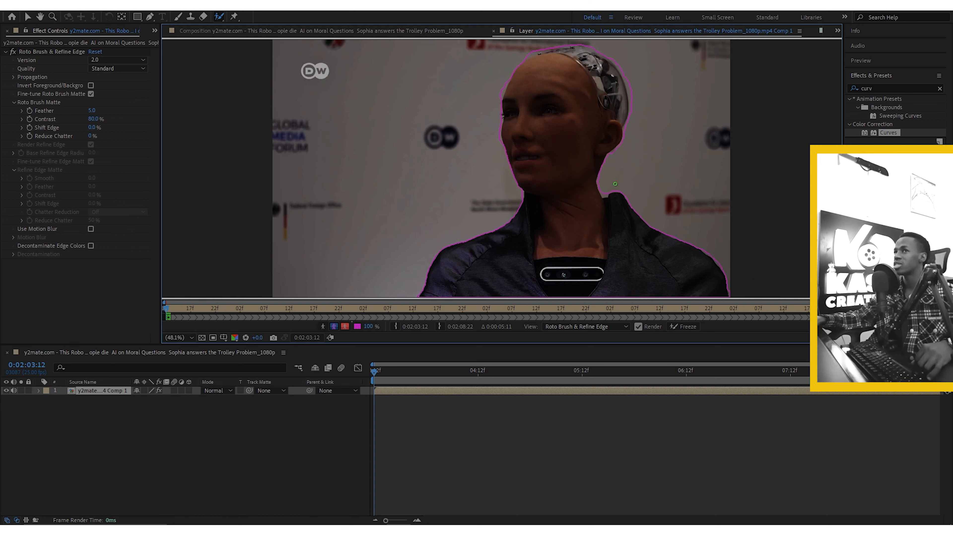
Refine the Roto Brush outline along the back of the robot's head and the front of the face
mouse_move(626, 85)
mouse_down()
mouse_move(612, 59)
mouse_move(514, 63)
mouse_move(502, 95)
mouse_up()
drag(500, 122, 501, 146)
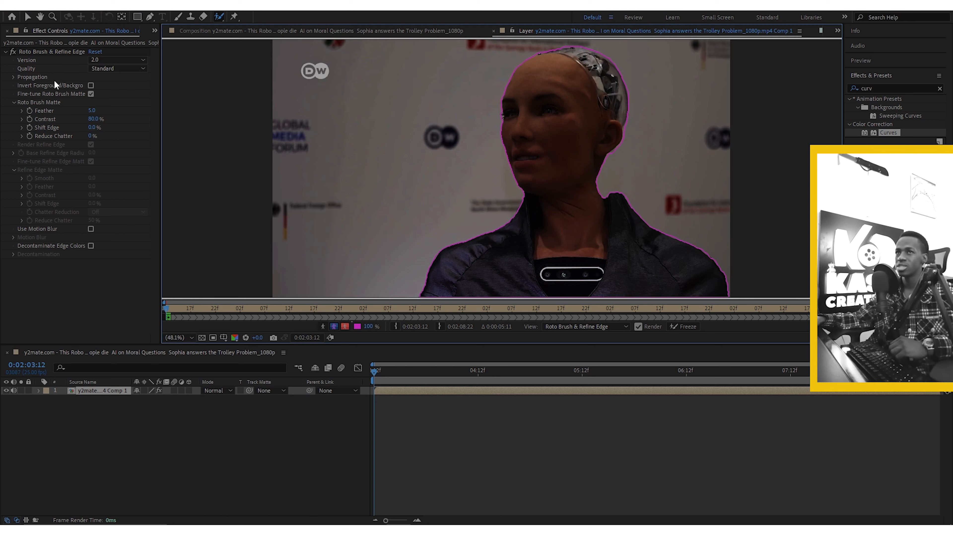
Keep the Roto Brush on version 2.0, set its quality to Best, and enable the classic propagation controls
click(141, 59)
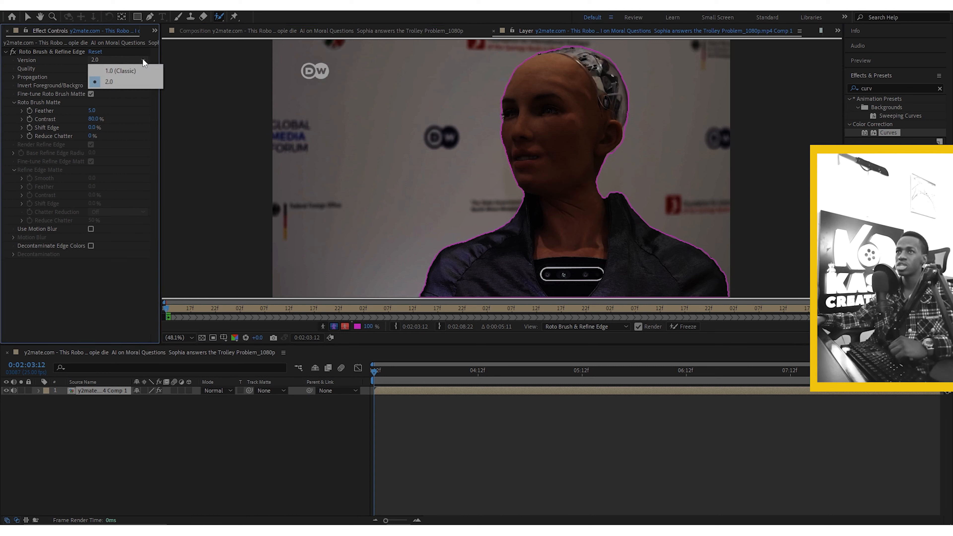
click(107, 82)
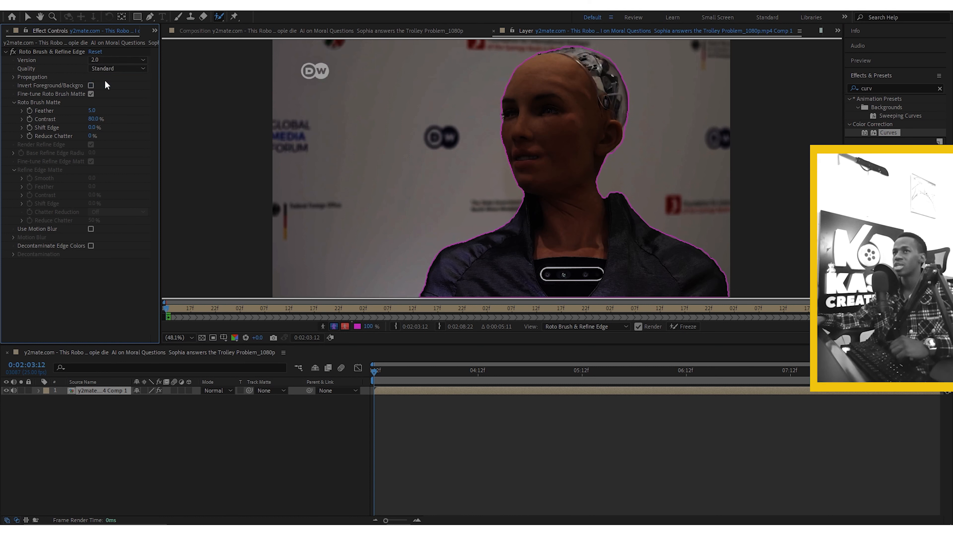
click(122, 69)
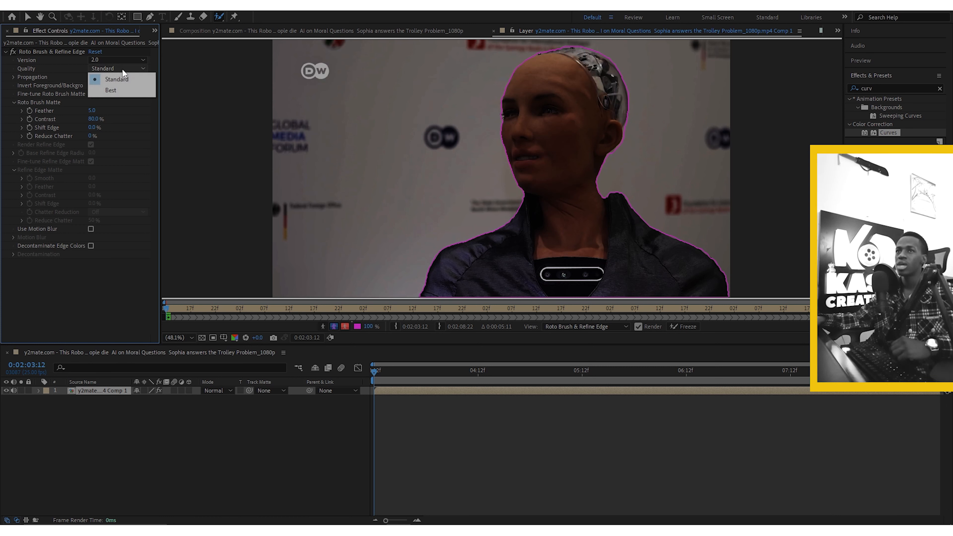
click(110, 90)
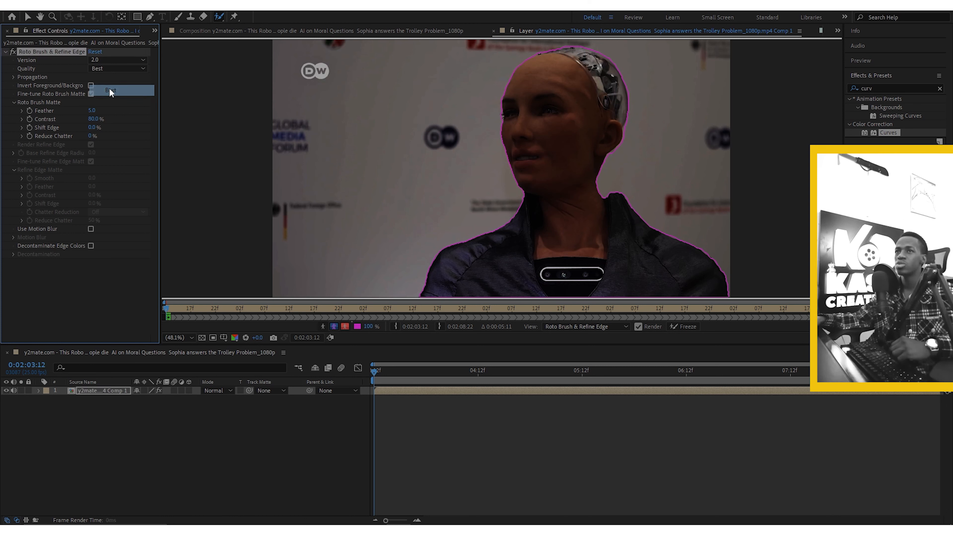
click(13, 77)
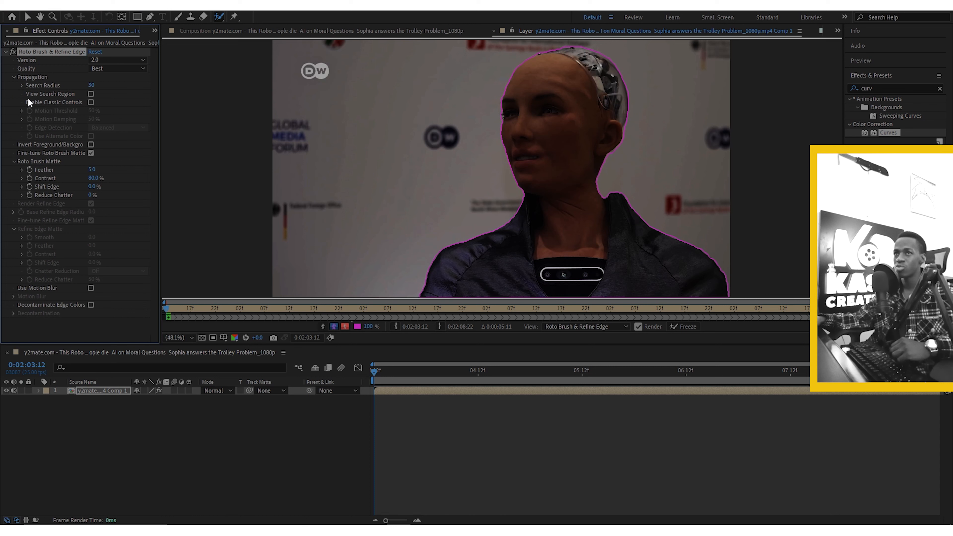
click(91, 101)
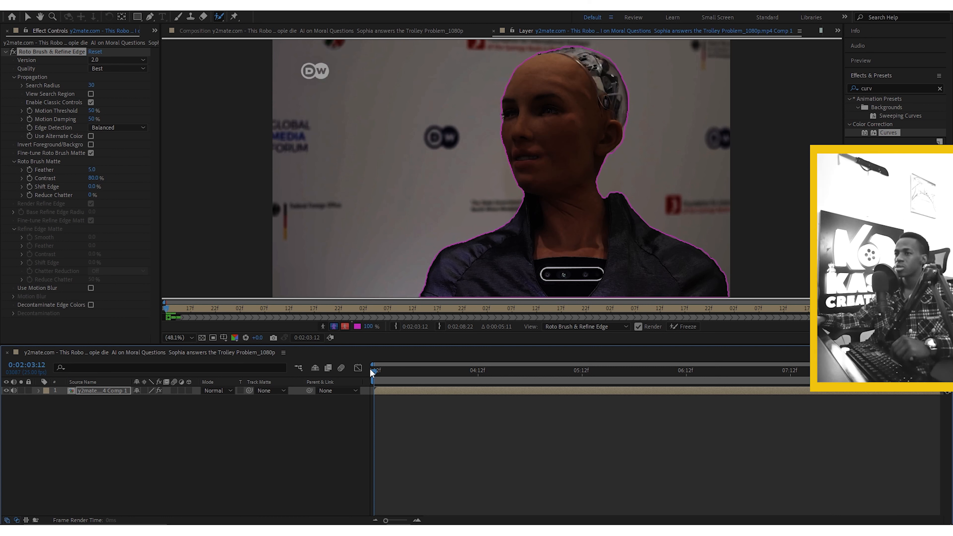
Propagate the Roto Brush matte through the clip and review the playback up to 0:02:06:02
key(Page_Down)
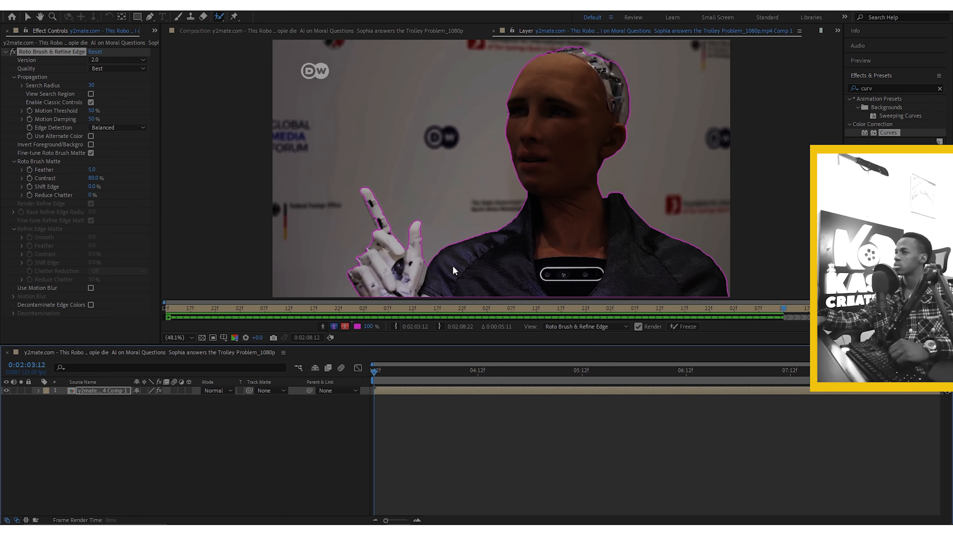
key(space)
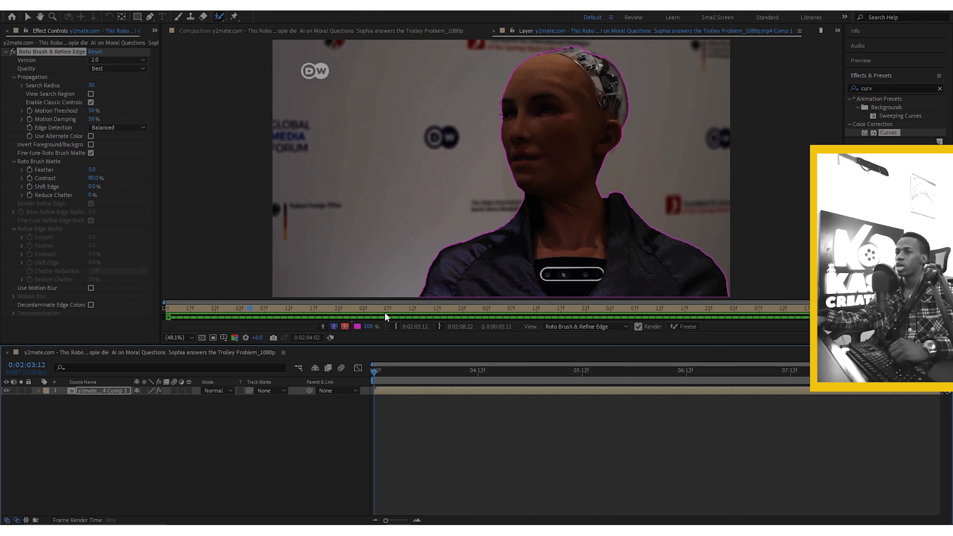
key(space)
drag(325, 308, 491, 307)
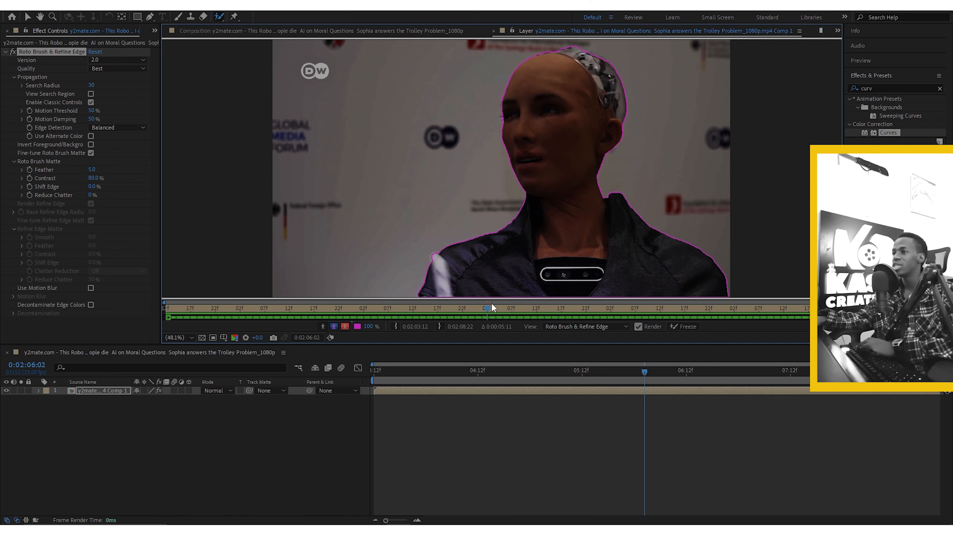
Compare the frames where the hand enters and add the hand's missing lower edge to the foreground at 0:02:06:03
key(Page_Up)
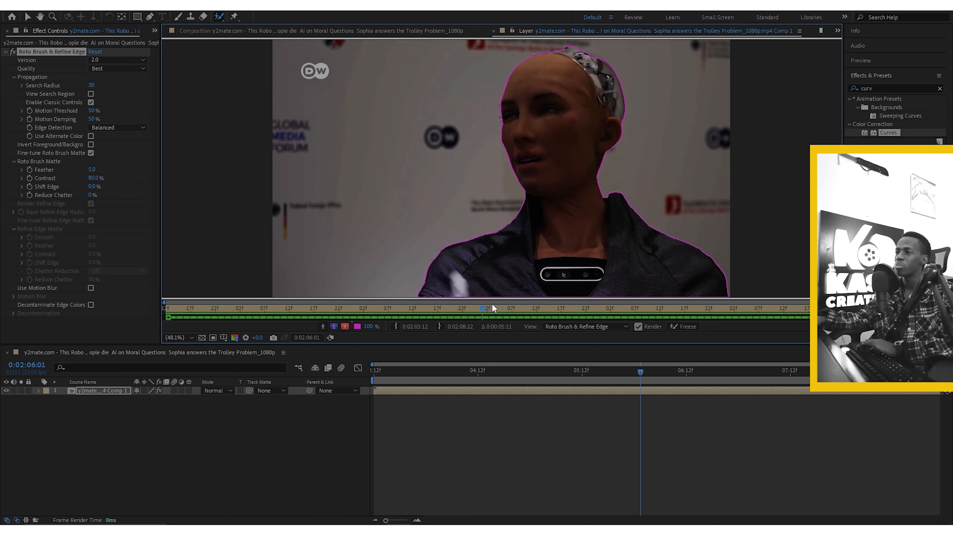
key(Page_Down)
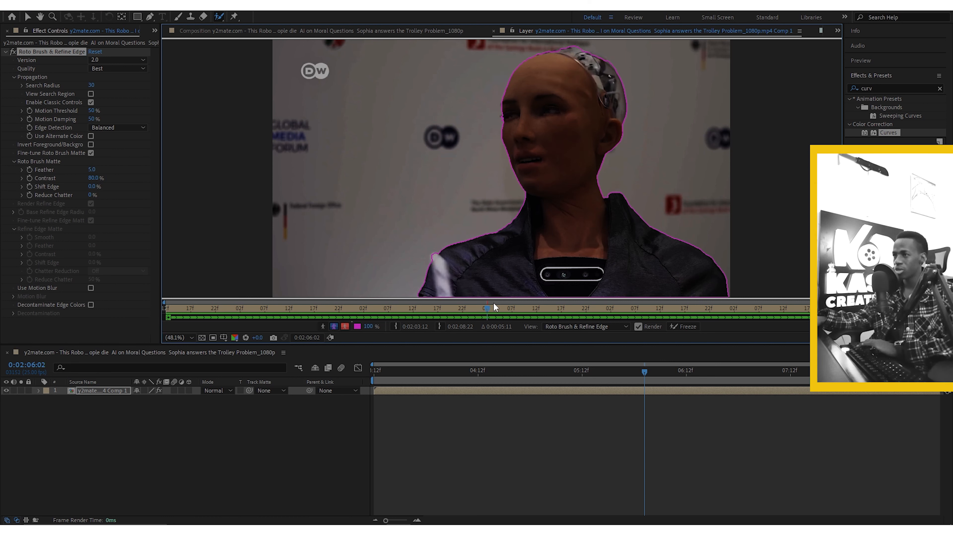
key(Page_Up)
key(Page_Down)
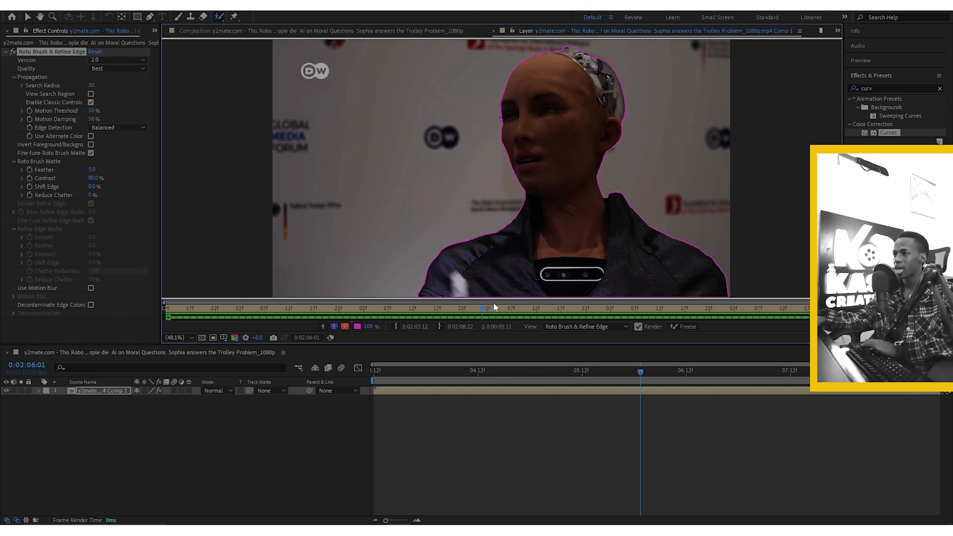
click(494, 303)
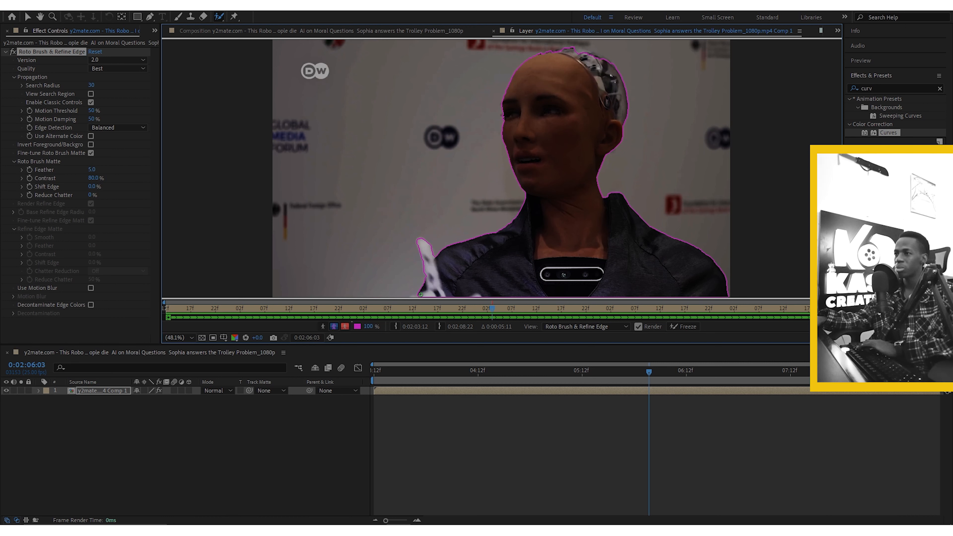
drag(420, 295, 412, 296)
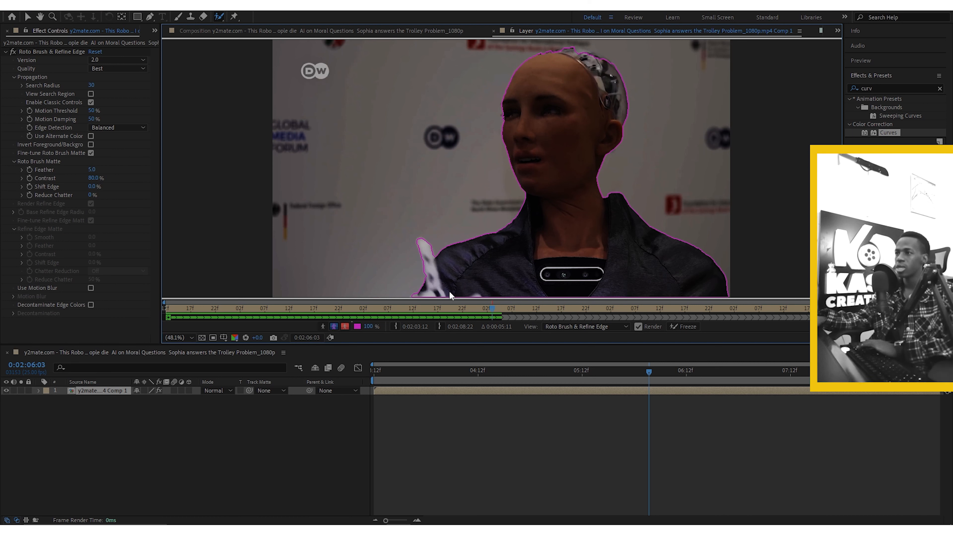
Add the raised finger and hand to the foreground at 0:02:06:05, and advance the matte to 0:02:06:07
key(Page_Down)
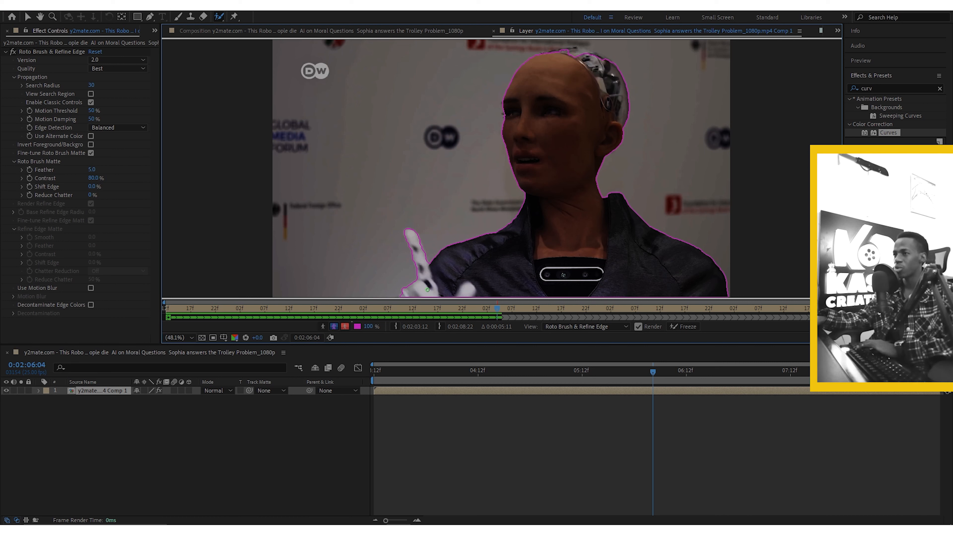
key(Page_Down)
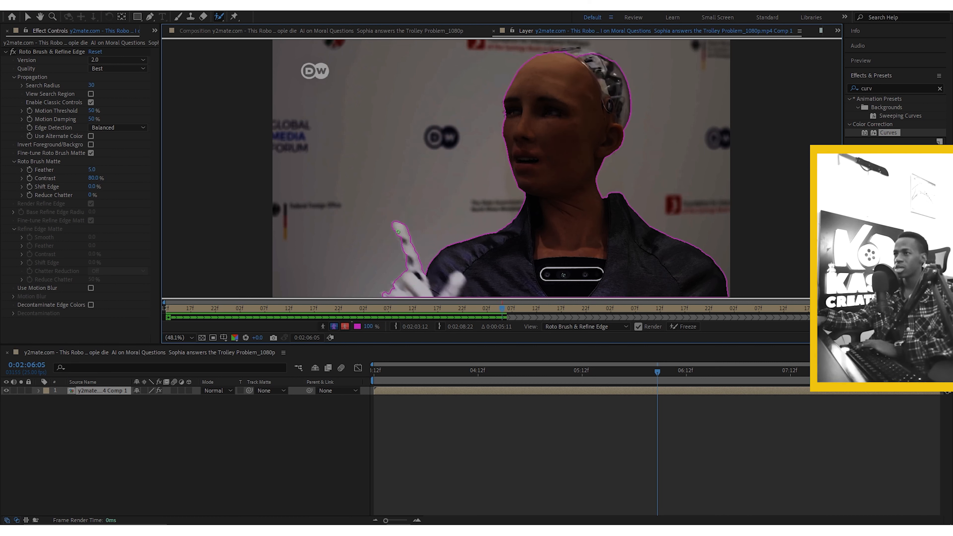
drag(405, 256, 408, 264)
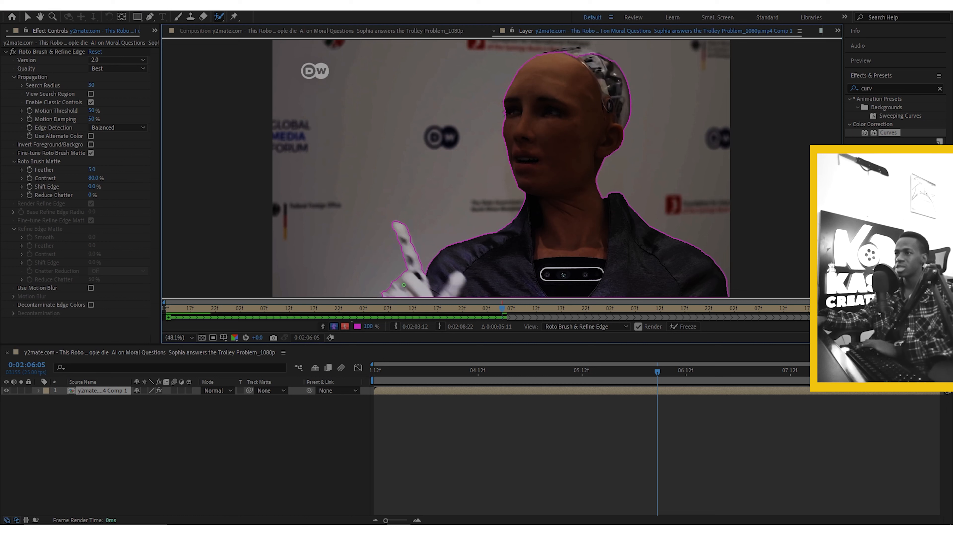
key(Page_Down)
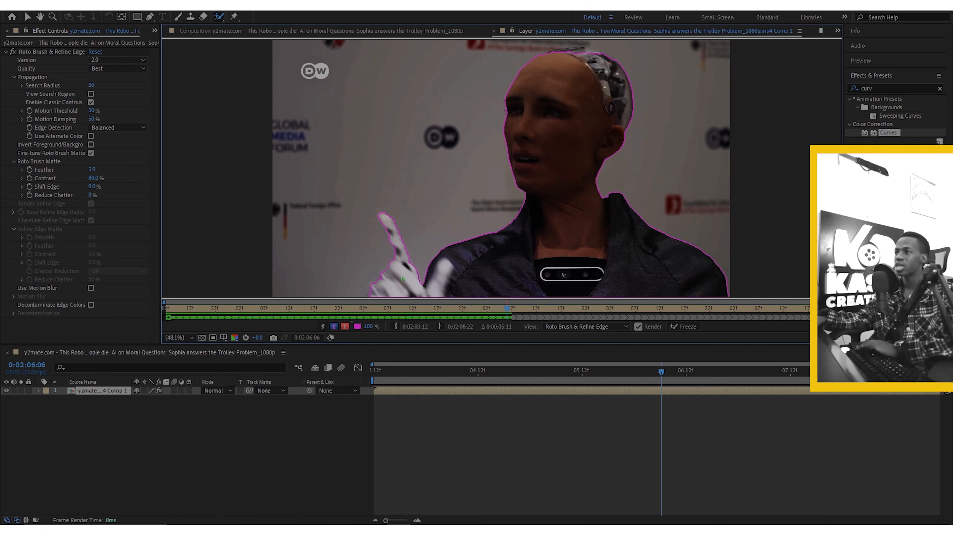
key(Page_Down)
Step back through the frames to 0:02:03:13, checking the matte edge around the head and shoulders
key(Page_Up)
key(Page_Up)
key(Page_Up)
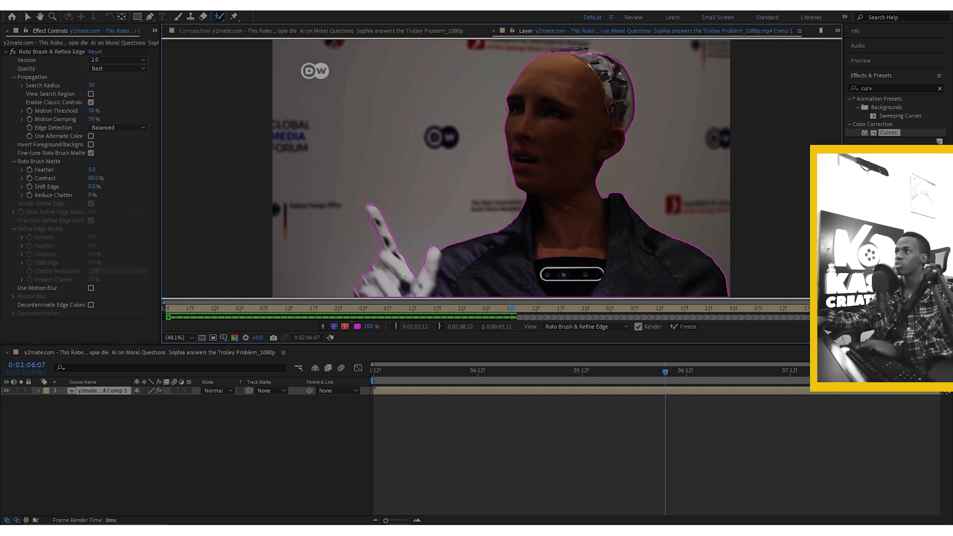
key(Page_Up)
key(Page_Up)
key(Page_Up)
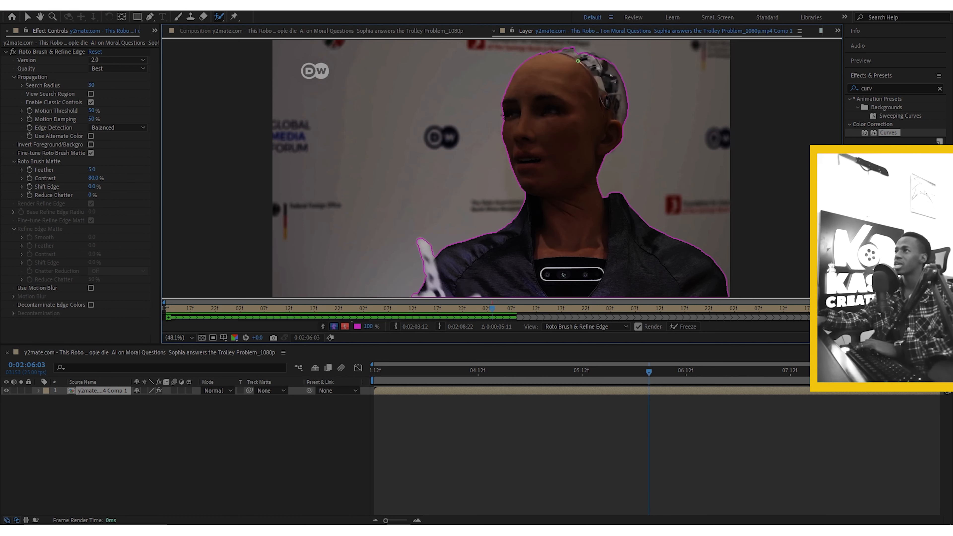
key(Page_Up)
key(Page_Up)
key(Page_Up)
key(Page_Up)
key(Page_Up)
key(Page_Up)
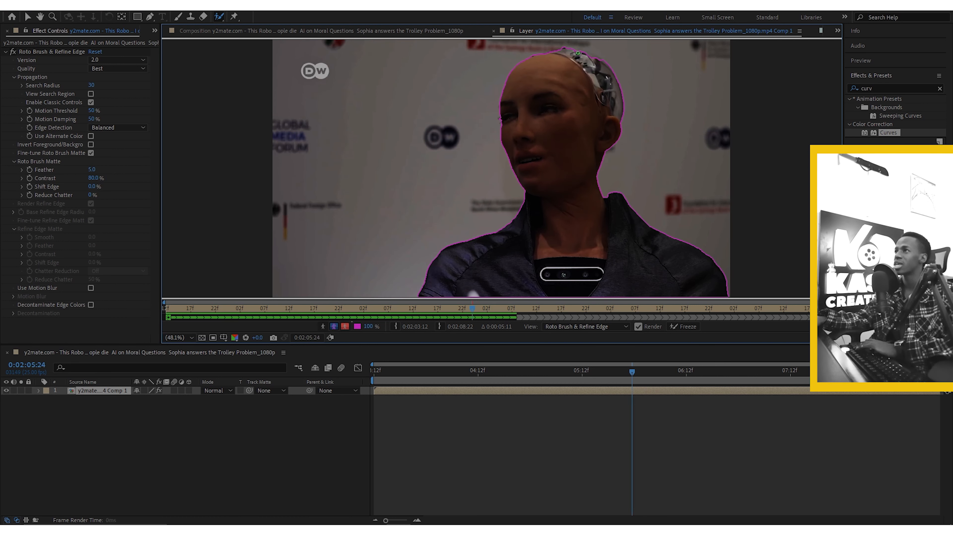
key(Page_Up)
key(Page_Up)
key(Page_Up)
key(Page_Up)
key(Page_Up)
key(Page_Up)
key(Page_Up)
key(Page_Up)
key(Page_Up)
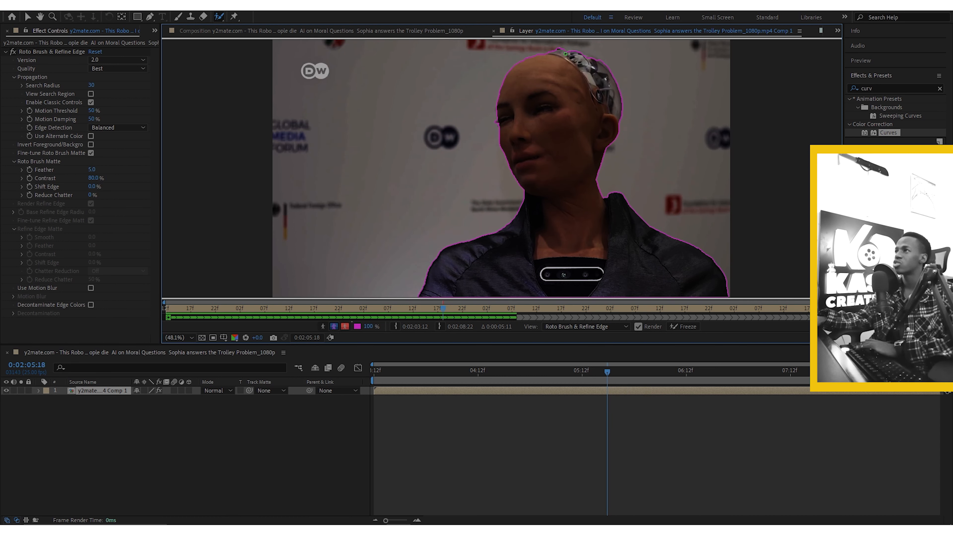
key(Page_Up)
key(Page_Up)
key(Page_Up)
key(Page_Up)
key(Page_Up)
key(Page_Up)
key(Page_Up)
key(Page_Up)
key(Page_Up)
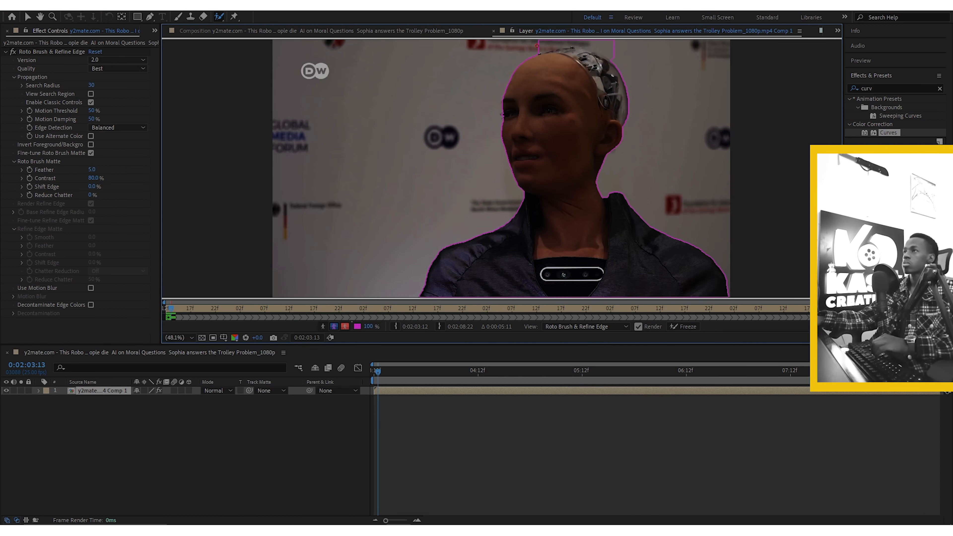
Paint the top of the robot's head into the Roto Brush foreground at 0:02:03:16
key(Page_Down)
click(543, 56)
key(Page_Down)
key(Page_Down)
key(Page_Down)
key(Page_Down)
key(Page_Down)
key(Page_Down)
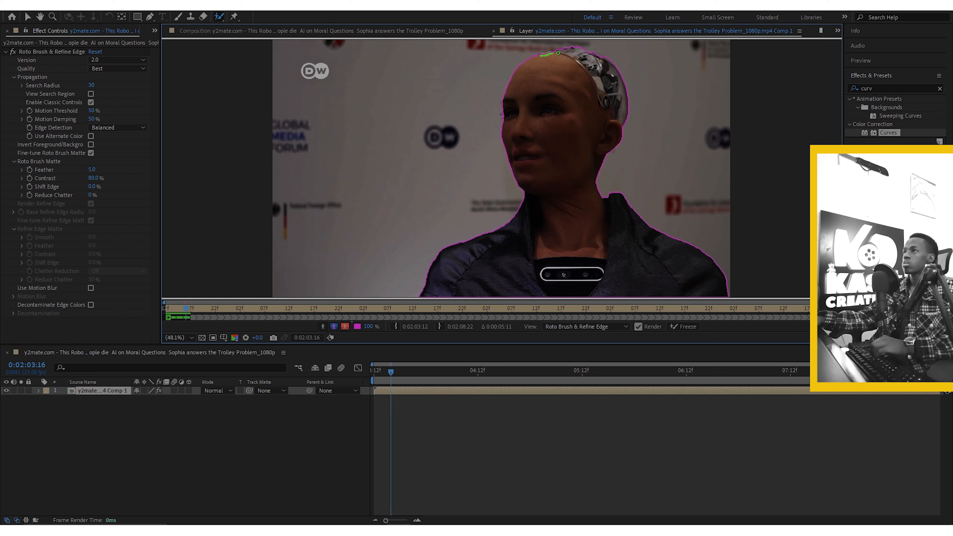
Advance the matte to 0:02:04:14 and clean up its edge along the top of the head
key(Page_Down)
key(Page_Down)
key(Page_Down)
key(Page_Down)
key(Page_Down)
key(Page_Down)
key(Page_Down)
key(Page_Down)
key(Page_Down)
key(Page_Down)
key(Page_Down)
key(Page_Down)
key(Page_Down)
key(Page_Down)
key(Page_Down)
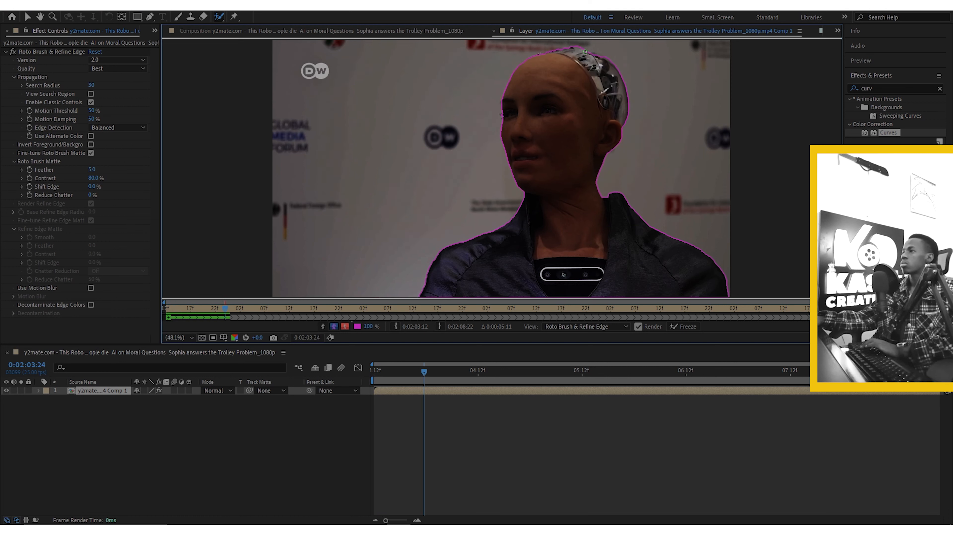
key(Page_Down)
key(Page_Down)
key(Page_Down)
key(Page_Down)
key(Page_Down)
key(Page_Down)
key(Page_Down)
key(Page_Down)
key(Page_Down)
key(Page_Down)
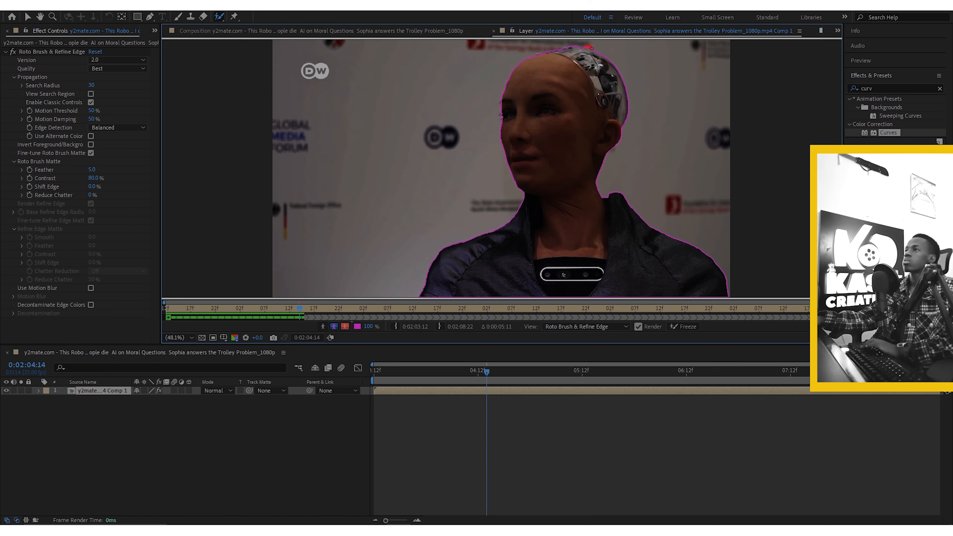
drag(566, 50, 610, 60)
Propagate the corrected matte frame by frame to 0:02:07:01, checking the head and the raised hand
key(Page_Down)
key(Page_Down)
key(Page_Down)
key(Page_Down)
key(Page_Down)
key(Page_Down)
key(Page_Down)
key(Page_Down)
key(Page_Down)
key(Page_Down)
key(Page_Down)
key(Page_Down)
key(Page_Down)
key(Page_Down)
key(Page_Down)
key(Page_Down)
key(Page_Down)
key(Page_Down)
key(Page_Down)
key(Page_Down)
key(Page_Down)
key(Page_Down)
key(Page_Down)
key(Page_Down)
key(Page_Down)
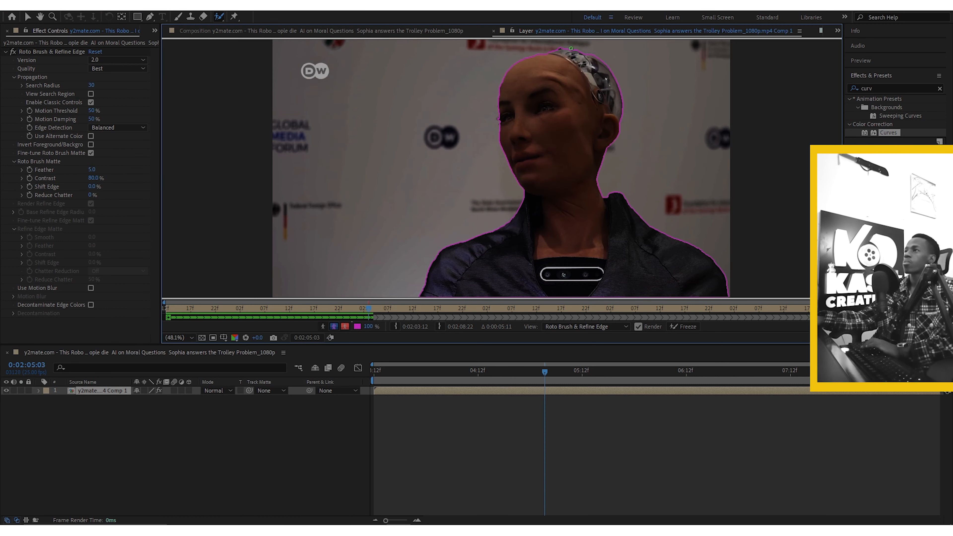
key(Page_Down)
key(Page_Down)
key(Page_Down)
key(Page_Down)
key(Page_Down)
key(Page_Down)
key(Page_Down)
key(Page_Down)
key(Page_Down)
key(Page_Down)
key(Page_Down)
key(Page_Down)
key(Page_Down)
key(Page_Down)
key(Page_Down)
key(Page_Down)
key(Page_Down)
key(Page_Down)
key(Page_Down)
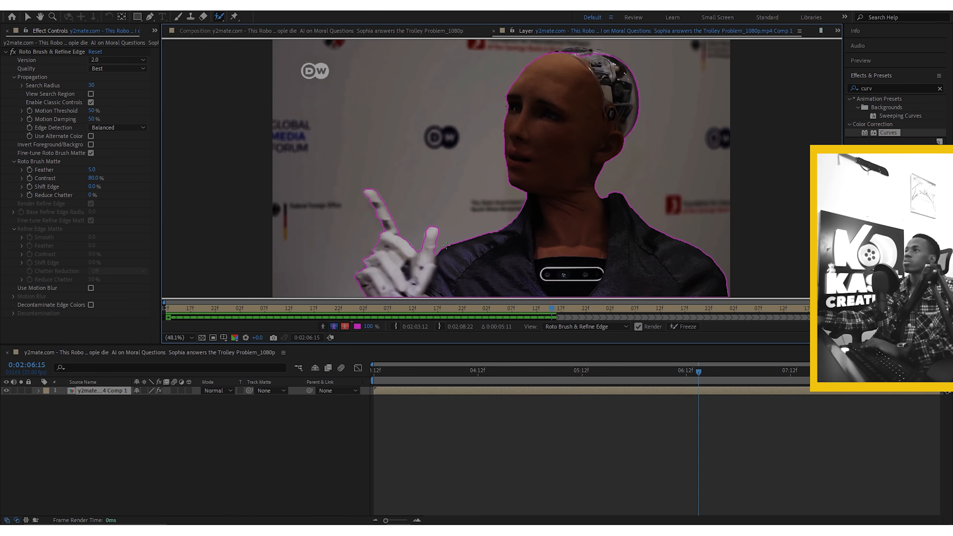
key(Page_Up)
key(Page_Up)
key(Page_Up)
key(Page_Up)
key(Page_Up)
key(Page_Up)
key(Page_Up)
key(Page_Up)
key(Page_Up)
key(Page_Up)
key(Page_Up)
key(Page_Up)
key(Page_Up)
key(Page_Up)
key(Page_Up)
key(Page_Up)
key(Page_Up)
key(Page_Up)
key(Page_Up)
key(Page_Up)
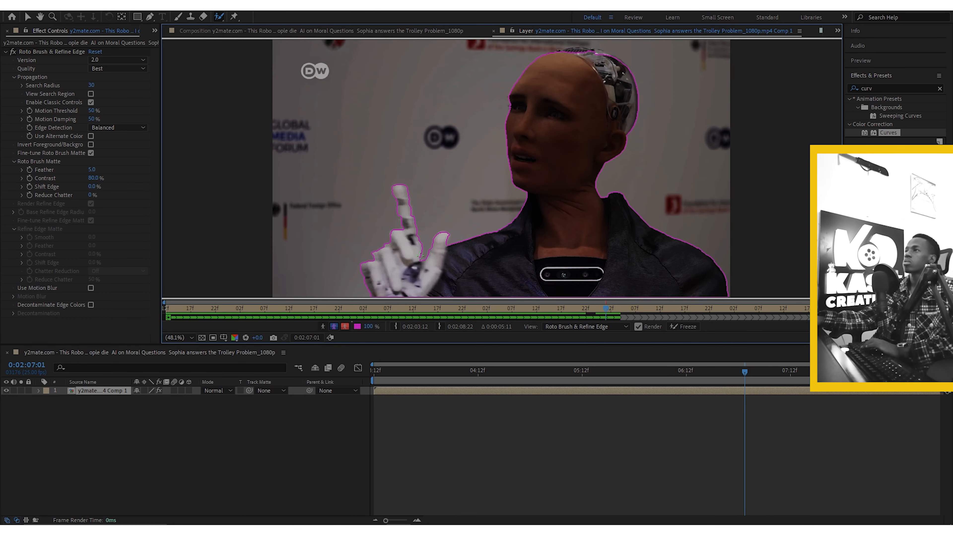
Return to 0:02:05:19 and recompute the matte up to that frame, checking its edge around the head
key(Page_Down)
key(Page_Down)
key(Page_Down)
key(Page_Down)
key(Page_Down)
key(Page_Down)
key(Page_Down)
key(Page_Down)
key(Page_Down)
key(Page_Down)
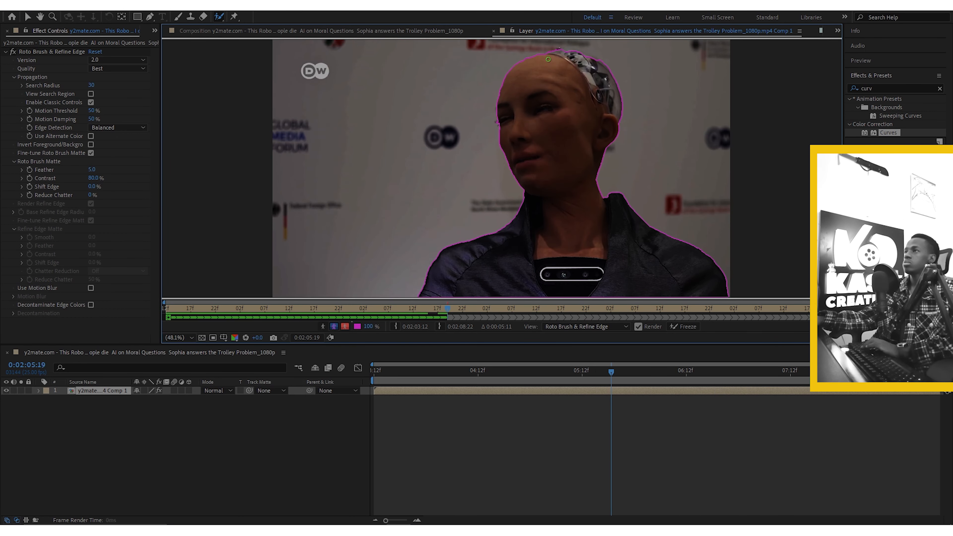
Propagate the matte frame by frame to 0:02:06:03, checking the head and the hand entering the shot
key(Page_Down)
key(Page_Down)
key(Page_Down)
key(Page_Down)
key(Page_Down)
key(Page_Down)
key(Page_Down)
key(Page_Down)
key(Page_Down)
key(Page_Down)
key(Page_Down)
key(Page_Down)
key(Page_Down)
key(Page_Down)
key(Page_Down)
key(Page_Down)
key(Page_Down)
key(Page_Down)
key(Page_Down)
key(Page_Down)
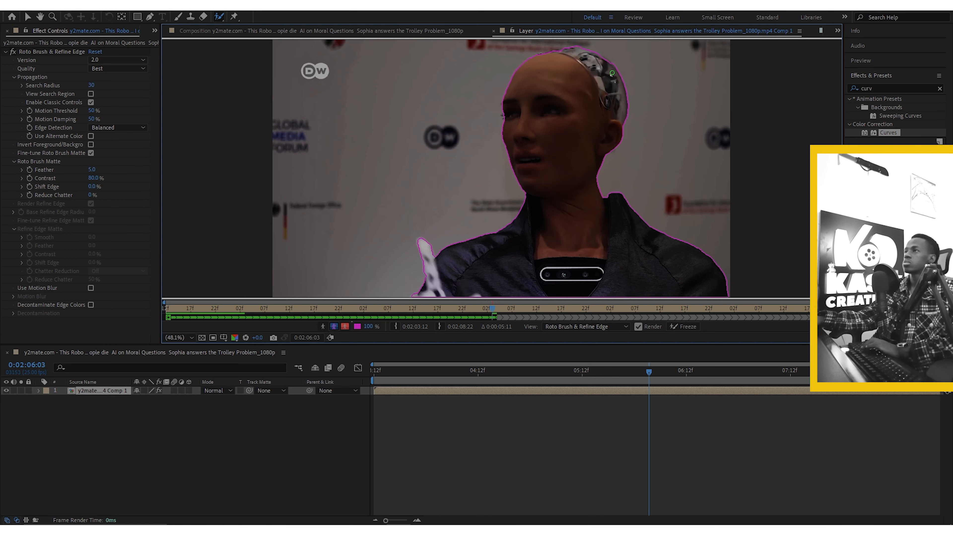
Propagate the matte to 0:02:07:01 and paint the top of the head into the foreground
key(Page_Down)
key(Page_Down)
key(Page_Down)
key(Page_Down)
key(Page_Down)
key(Page_Down)
key(Page_Down)
key(Page_Down)
key(Page_Down)
key(Page_Down)
key(Page_Down)
key(Page_Down)
key(Page_Down)
key(Page_Down)
key(Page_Down)
key(Page_Down)
key(Page_Down)
key(Page_Down)
key(Page_Down)
key(Page_Down)
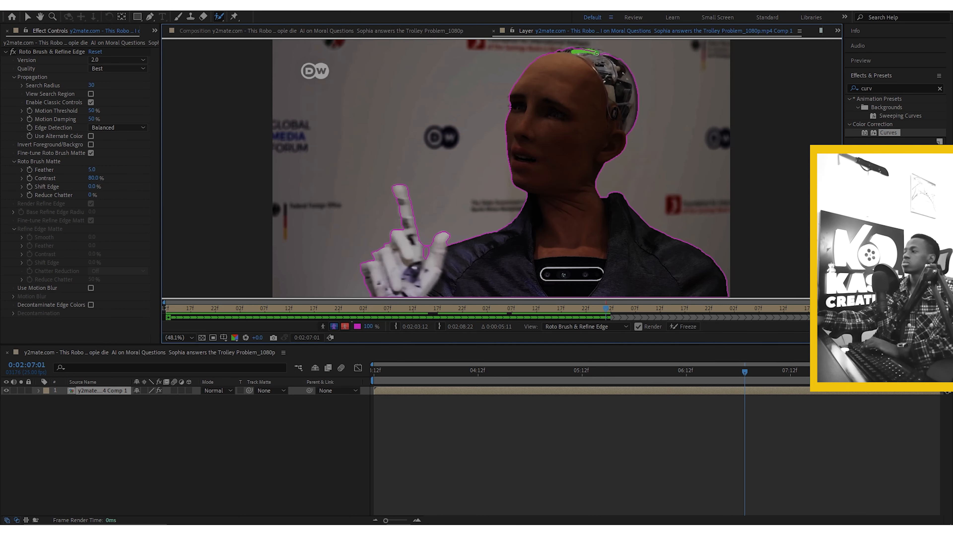
Advance the propagated matte to 0:02:07:23, checking the edges of the head and the raised finger
key(Page_Down)
key(Page_Down)
key(Page_Down)
key(Page_Down)
key(Page_Down)
key(Page_Down)
key(Page_Down)
key(Page_Down)
key(Page_Down)
key(Page_Down)
key(Page_Down)
key(Page_Down)
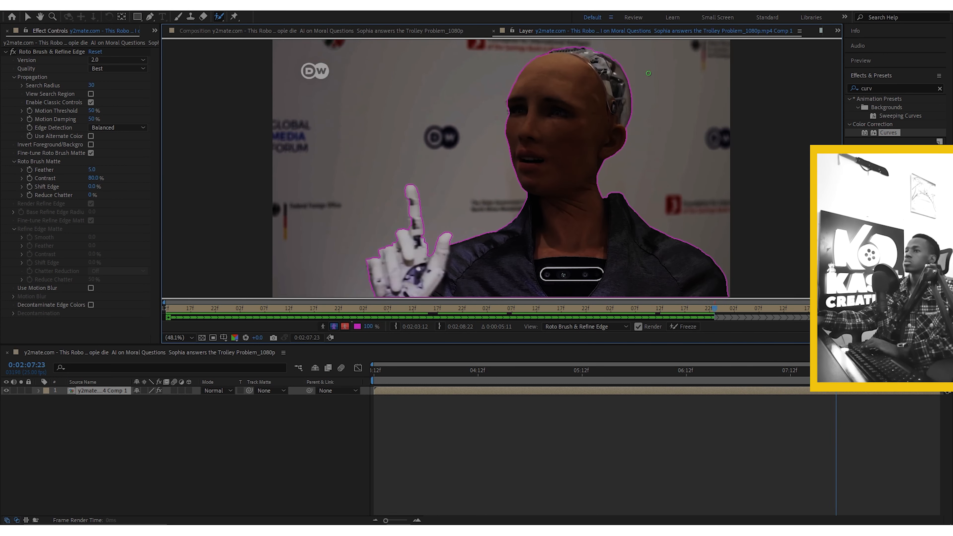
Propagate the matte through the remaining frames to the end of the Roto Brush span at 0:02:08:22
key(Page_Down)
key(Page_Down)
key(Page_Down)
key(Page_Down)
key(Page_Down)
key(Page_Down)
key(Page_Down)
key(Page_Down)
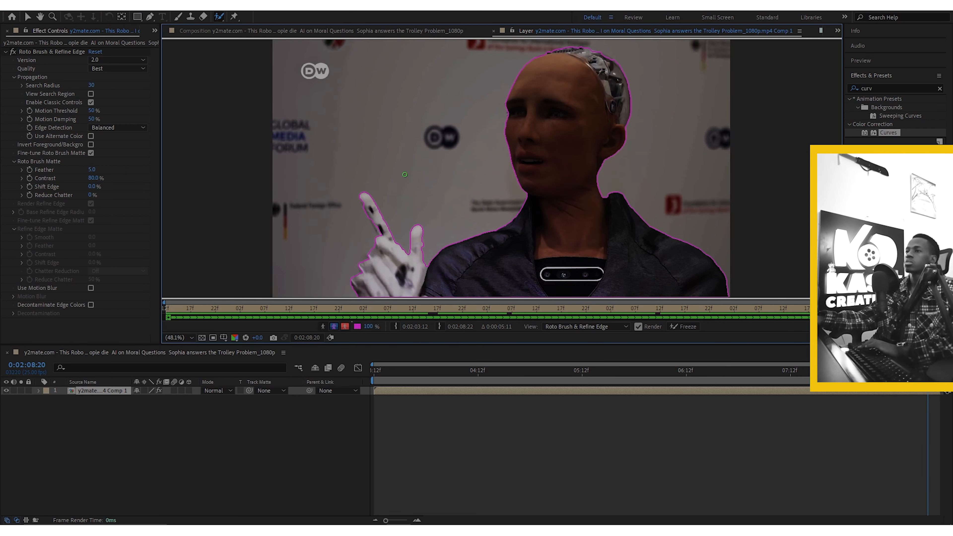
key(Page_Down)
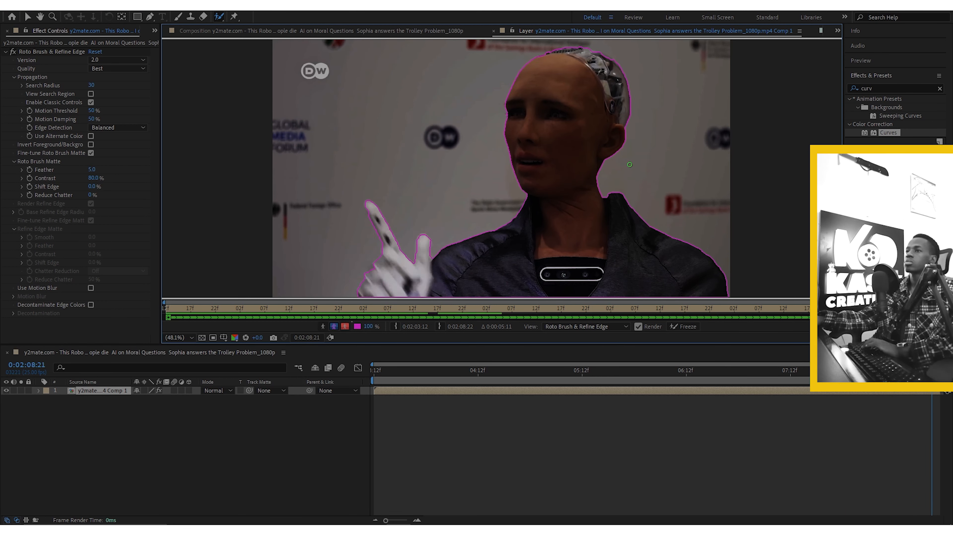
key(Page_Down)
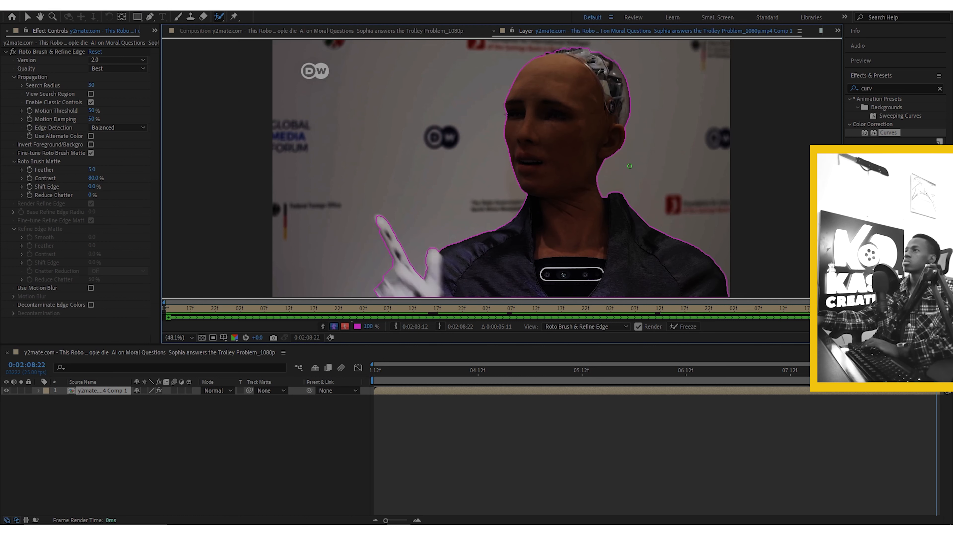
key(Page_Down)
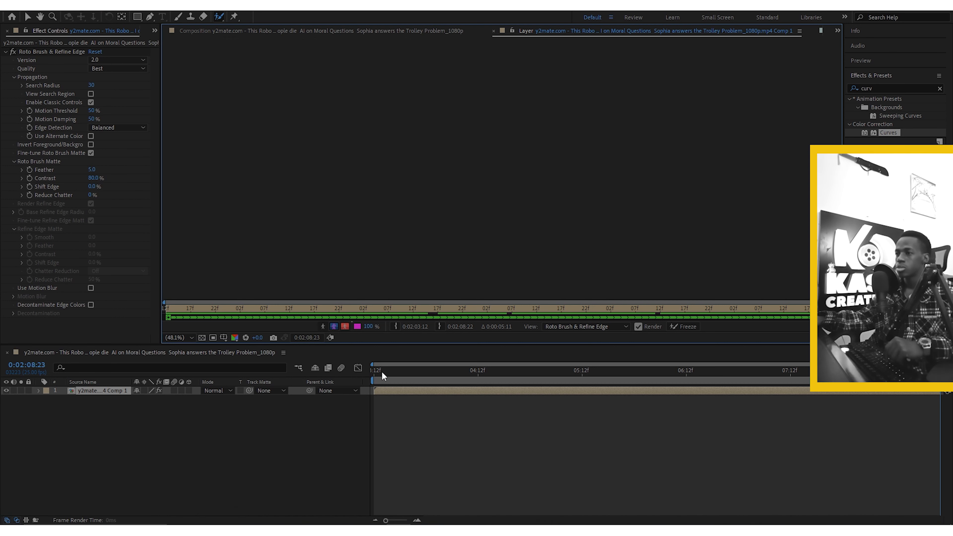
Paint a Refine Edge stroke along the top and back of the robot's head on the first frame, 0:02:03:12
click(374, 371)
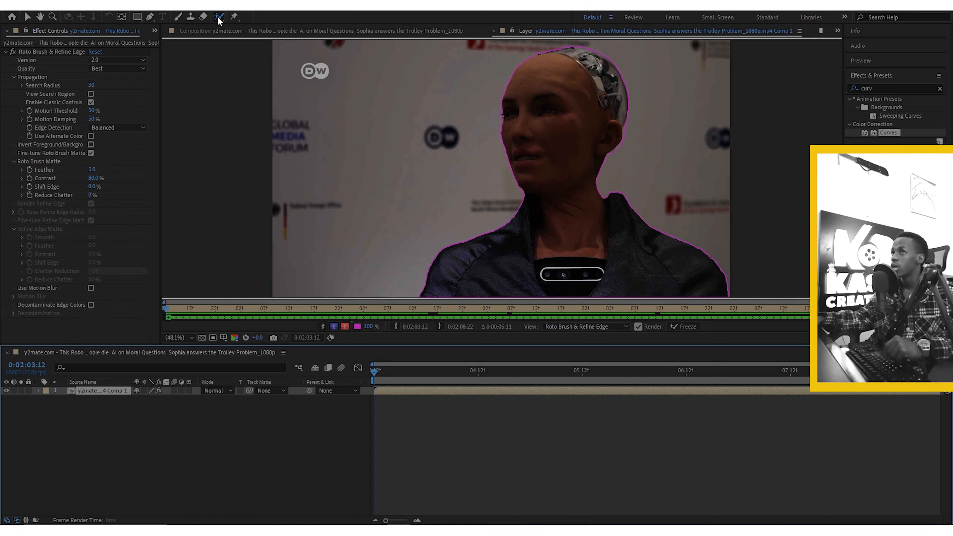
drag(219, 17, 239, 25)
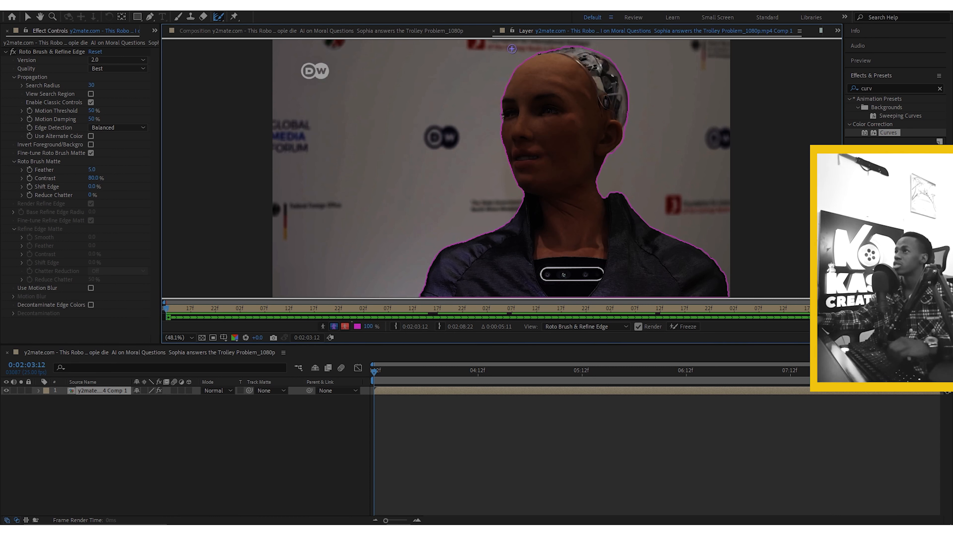
mouse_move(543, 57)
mouse_down()
mouse_move(542, 48)
mouse_move(575, 48)
mouse_move(609, 63)
mouse_move(628, 96)
mouse_move(624, 128)
mouse_up()
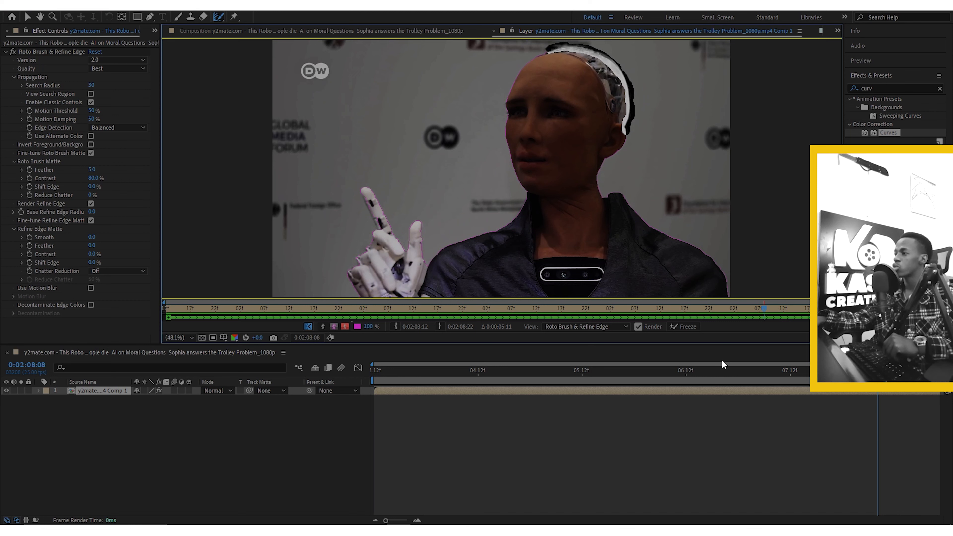
Freeze the Roto Brush & Refine Edge propagation and return to the first frame, leaving the Feather value as it is
click(686, 327)
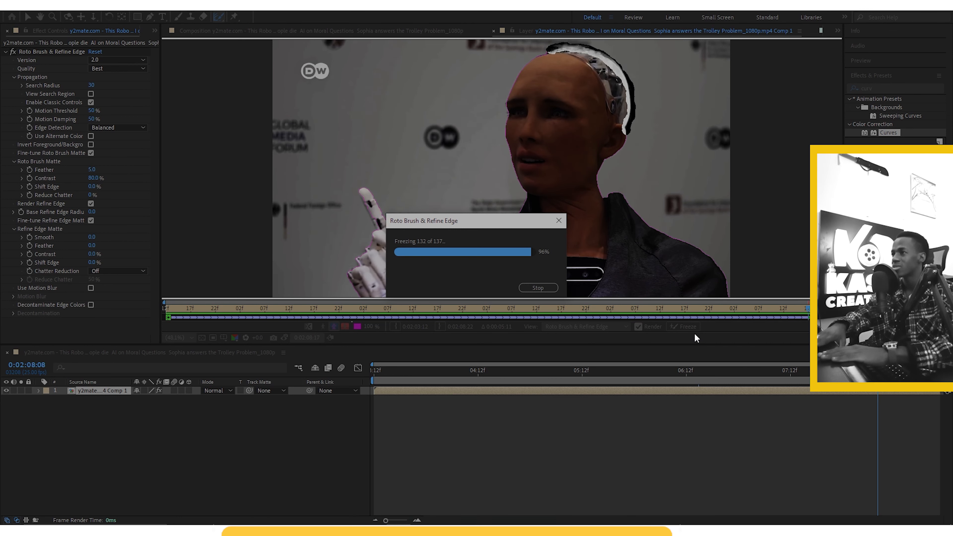
drag(378, 375, 366, 371)
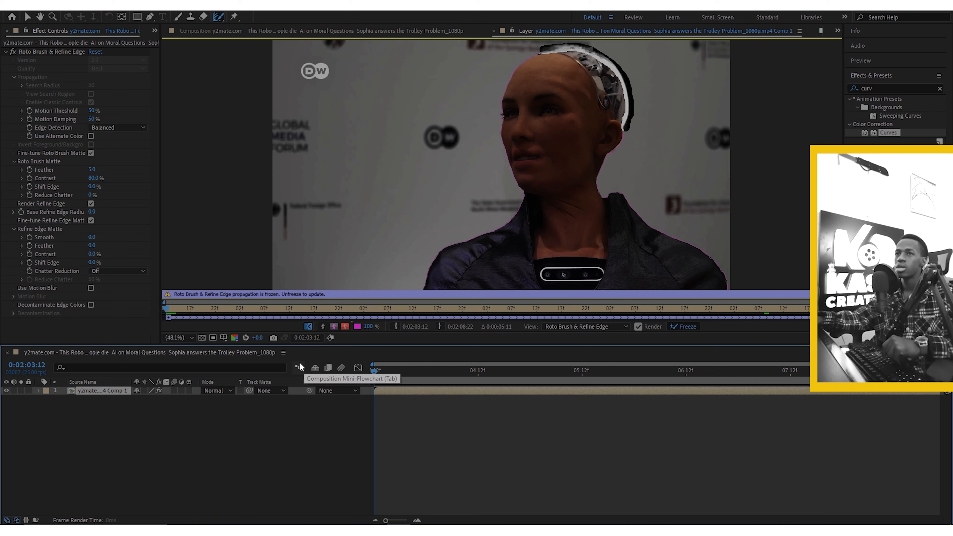
click(92, 169)
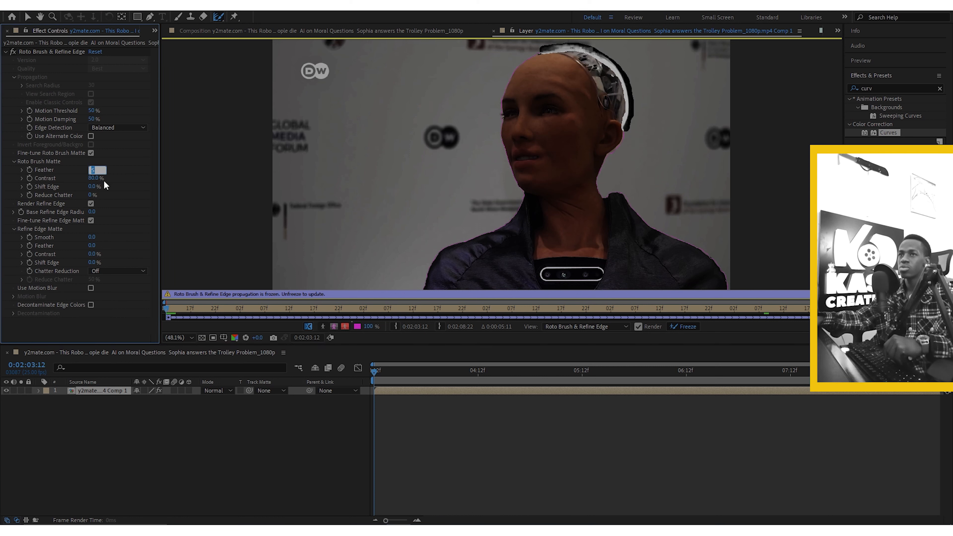
key(Return)
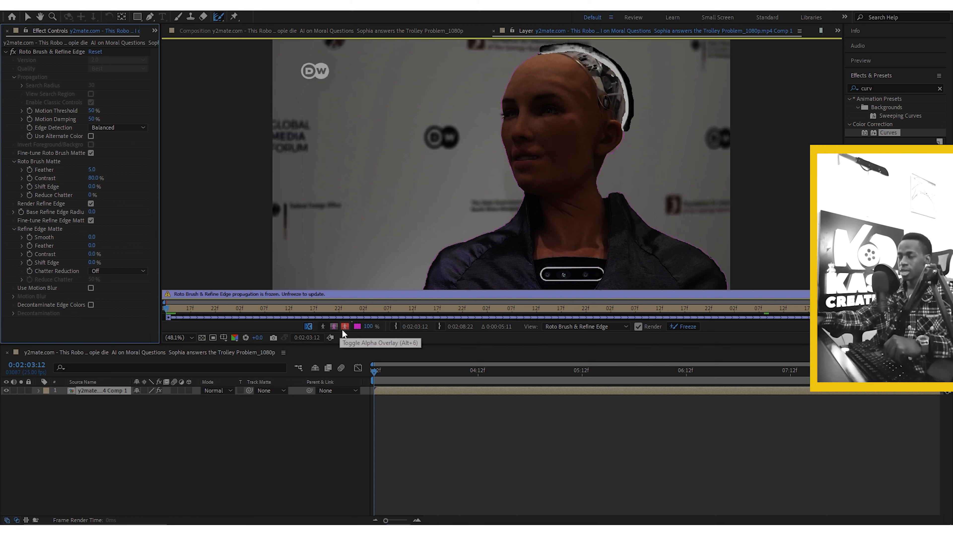
Display the matte as alpha, as an alpha boundary and finally as an alpha overlay
click(324, 327)
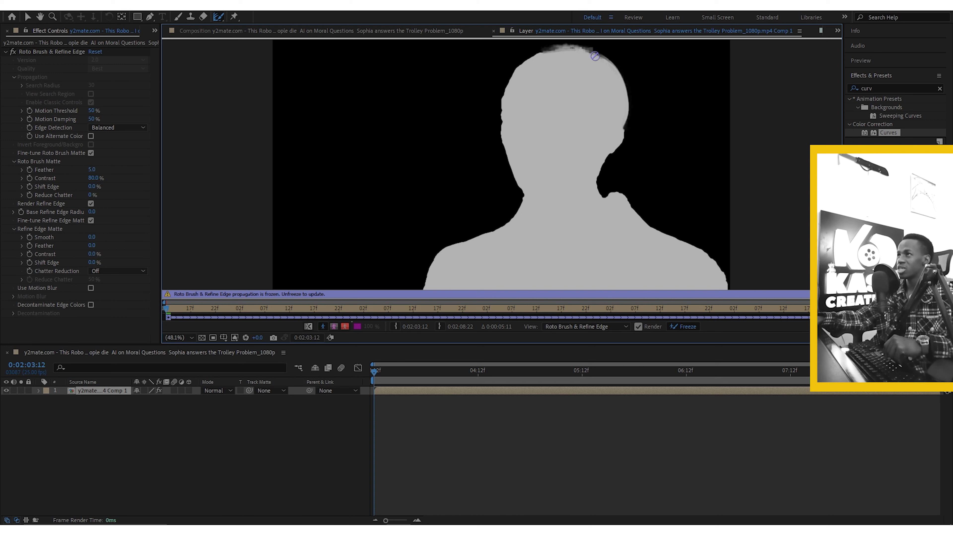
click(334, 326)
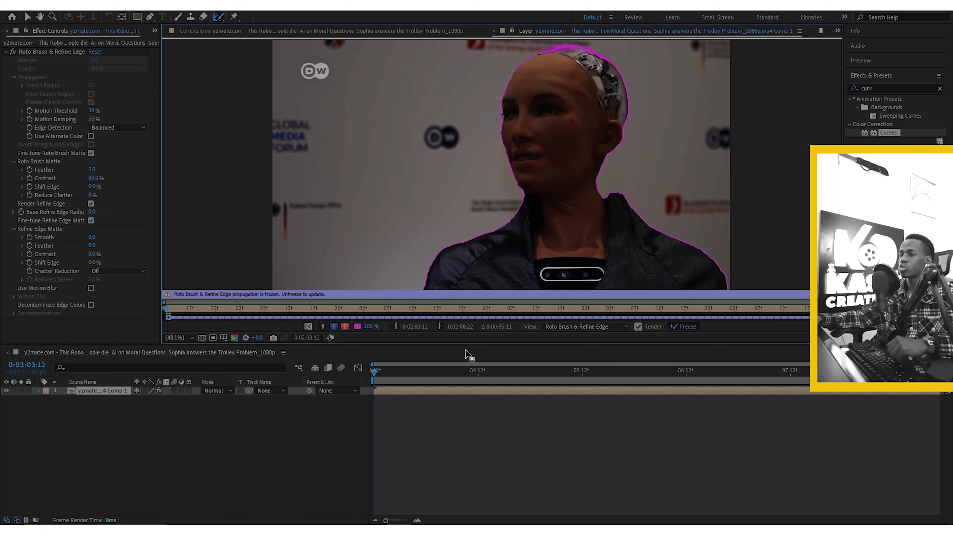
click(344, 326)
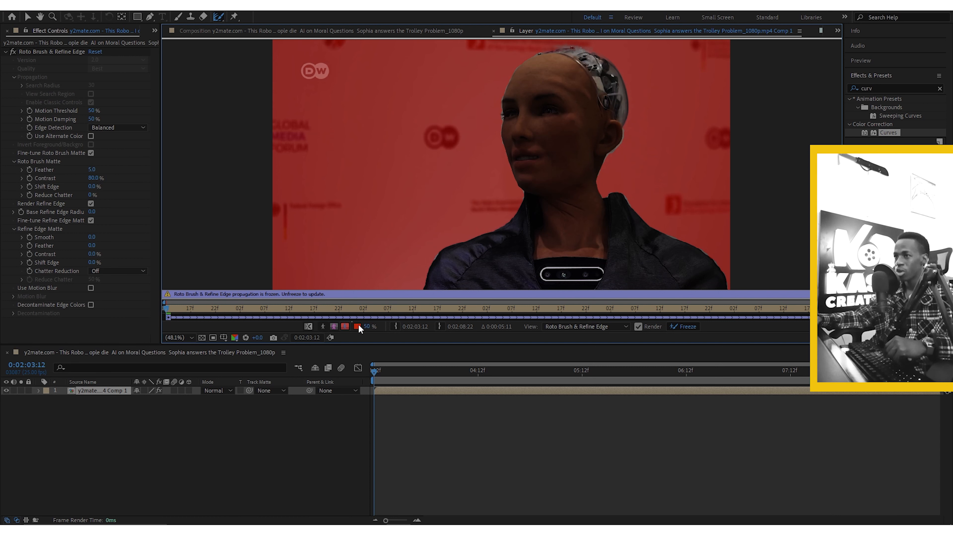
Try the alpha overlay at 100% opacity and set it back to 50%
drag(370, 326, 462, 325)
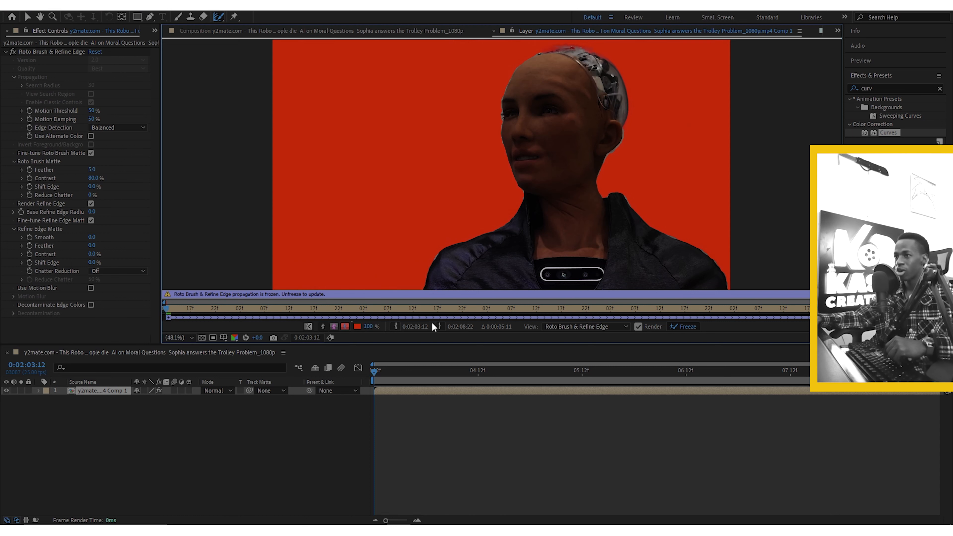
click(371, 325)
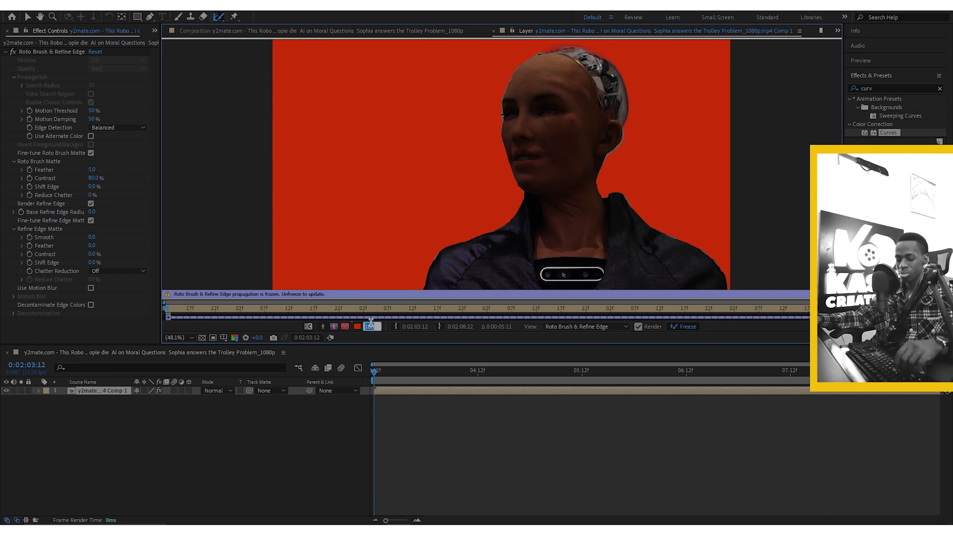
text(50)
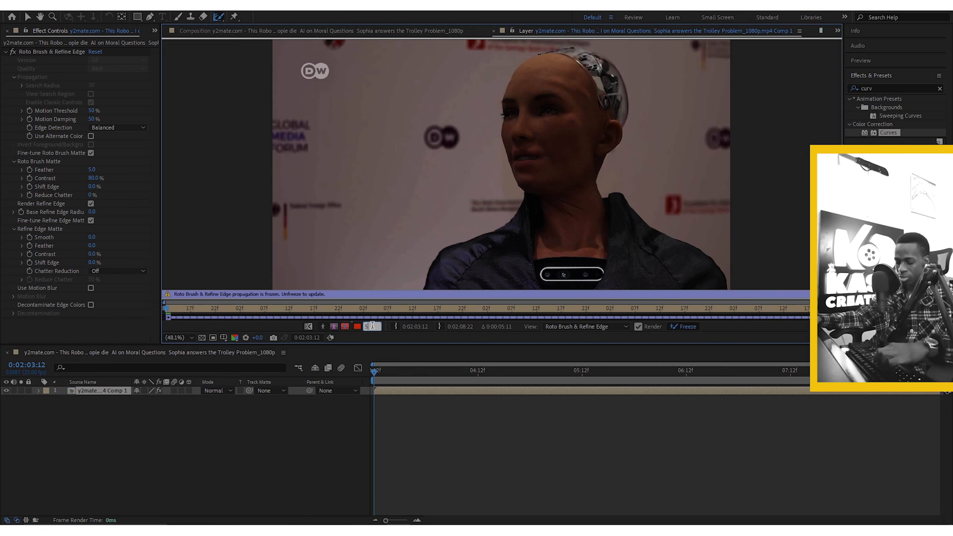
click(381, 432)
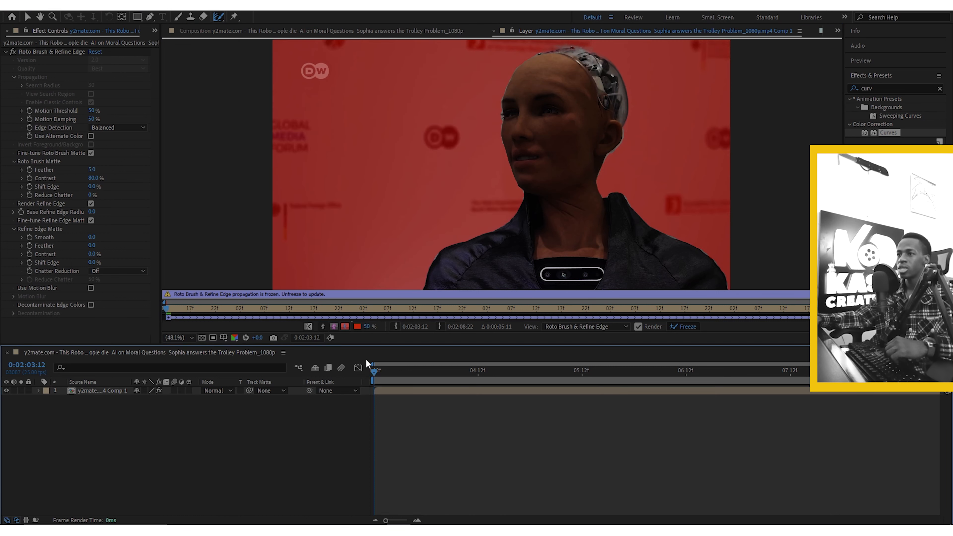
Try green as the alpha overlay colour and change it back to red
click(357, 326)
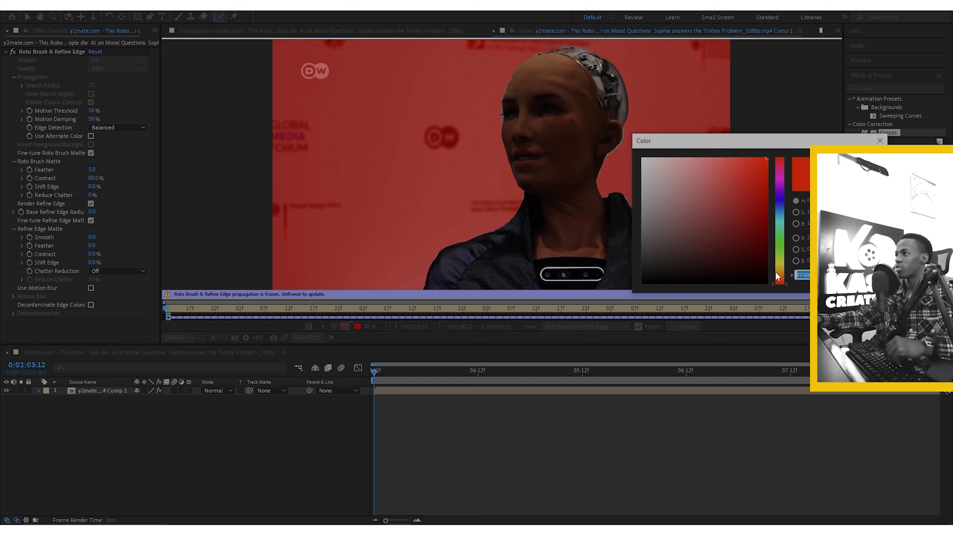
drag(775, 271, 782, 251)
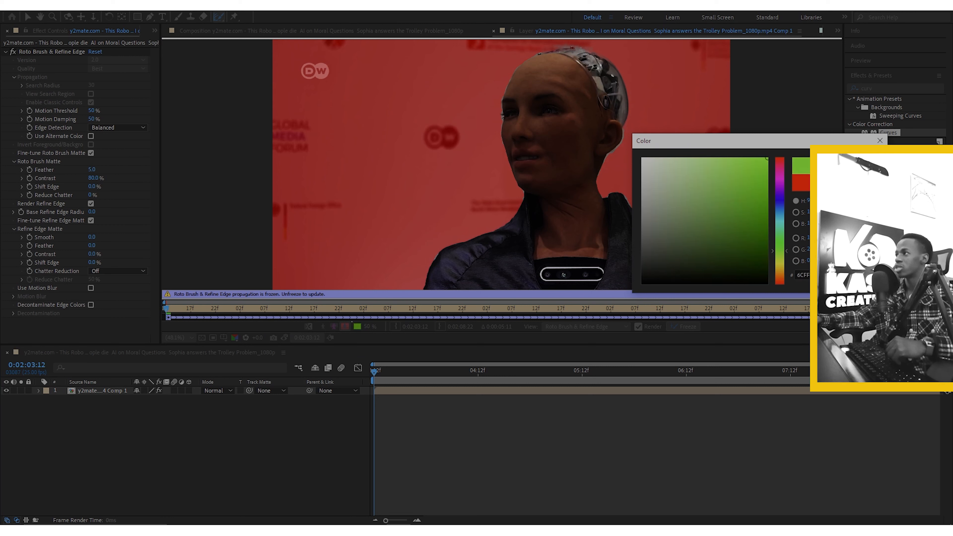
click(859, 163)
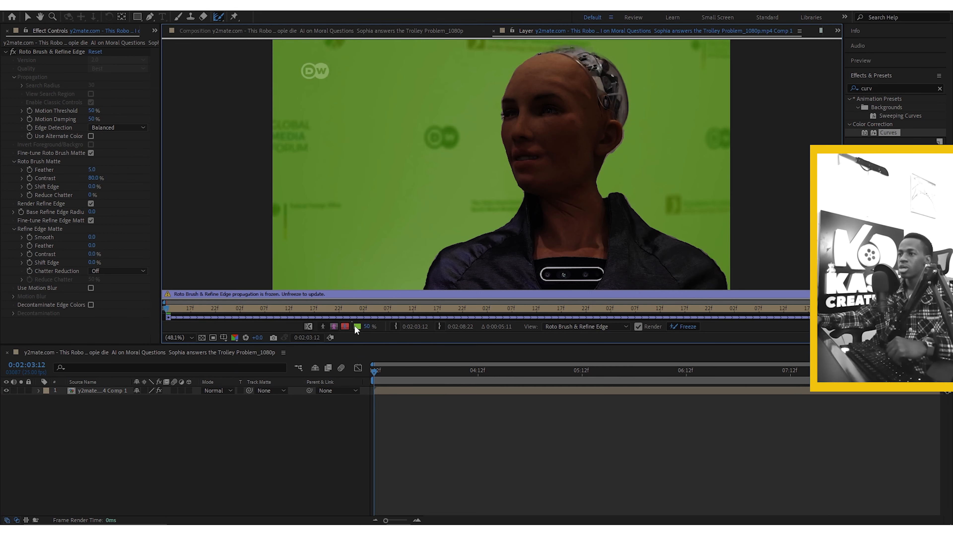
click(357, 326)
drag(779, 214, 787, 124)
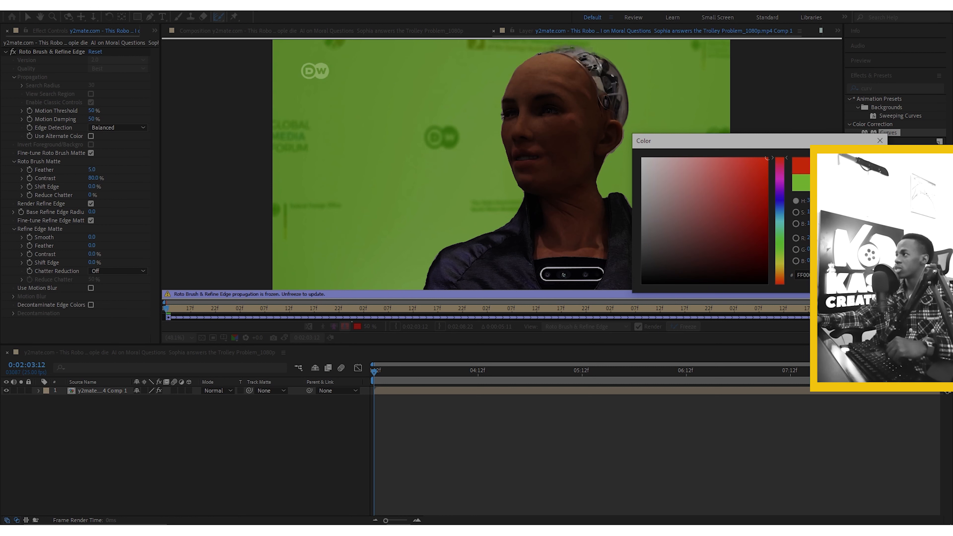
click(860, 163)
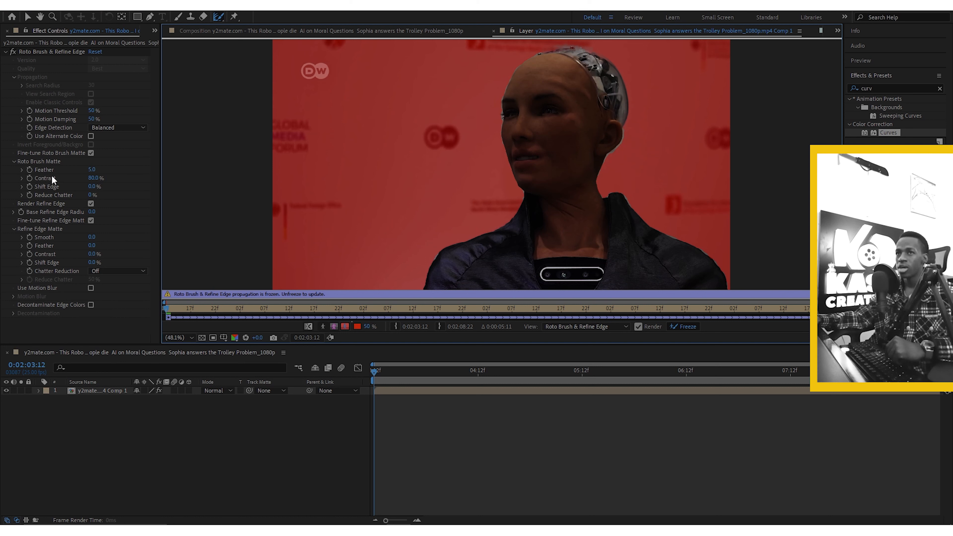
Set the Roto Brush matte's Feather to 15
click(92, 169)
text(1)
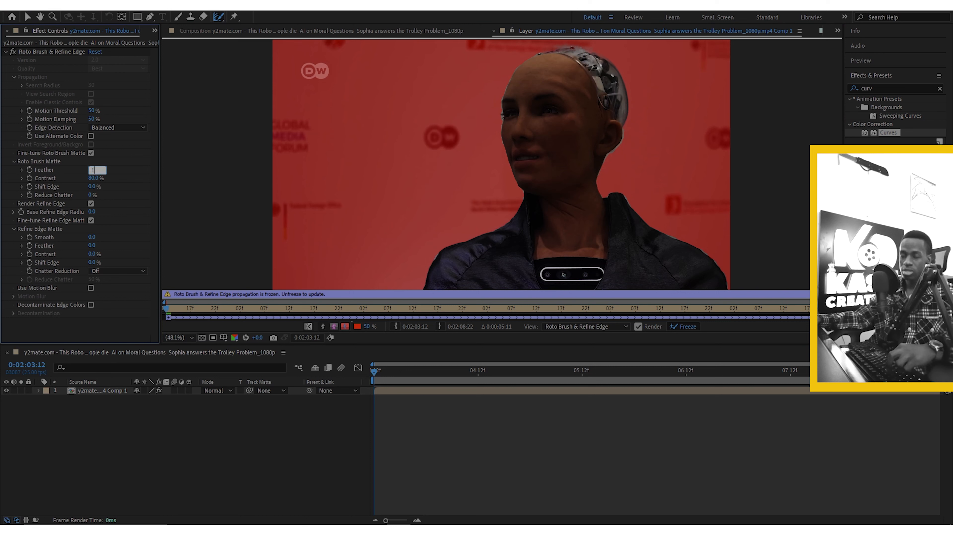
text(5)
key(Return)
Set the Roto Brush matte's Contrast to 5% and its Shift Edge to -22%
drag(93, 178, 61, 178)
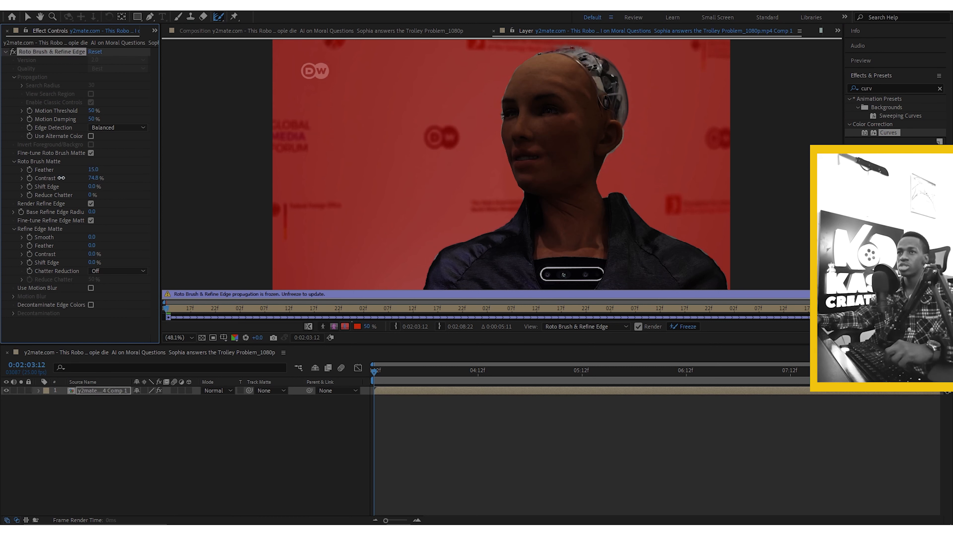
click(92, 179)
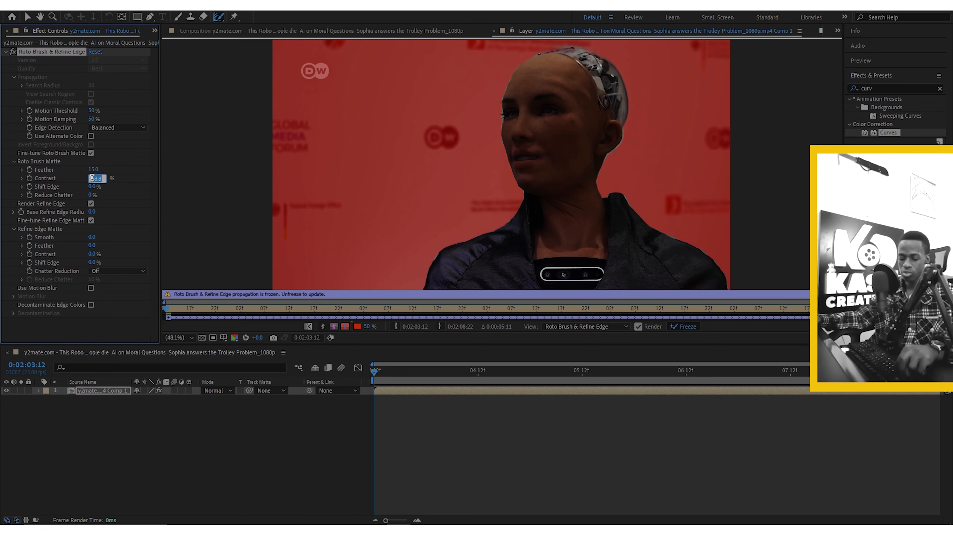
text(20)
key(Return)
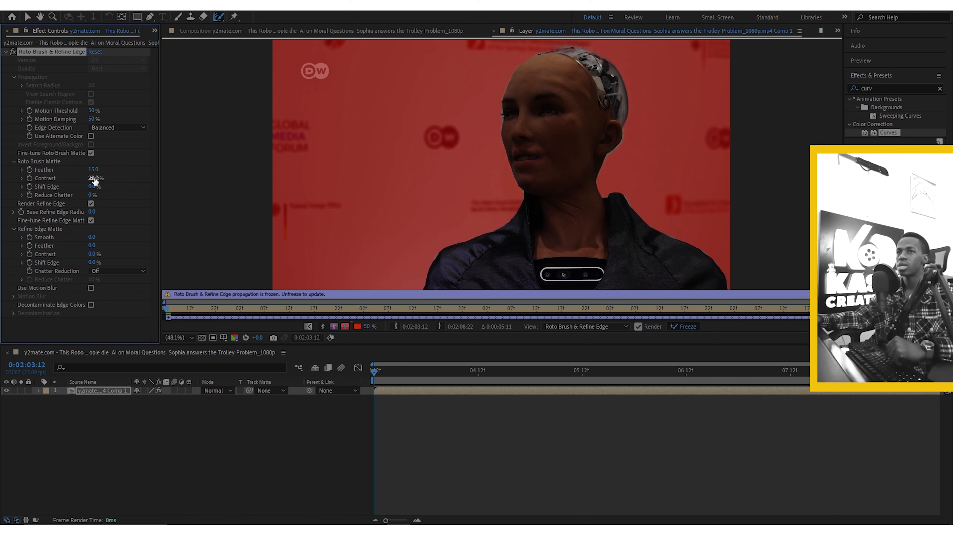
mouse_move(95, 180)
mouse_down()
mouse_move(36, 187)
mouse_move(44, 186)
mouse_up()
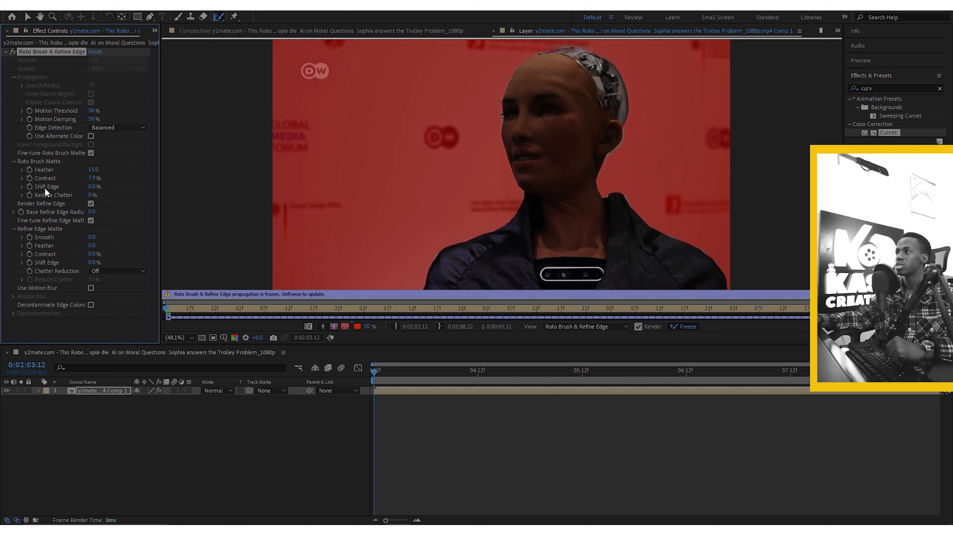
click(95, 178)
text(5)
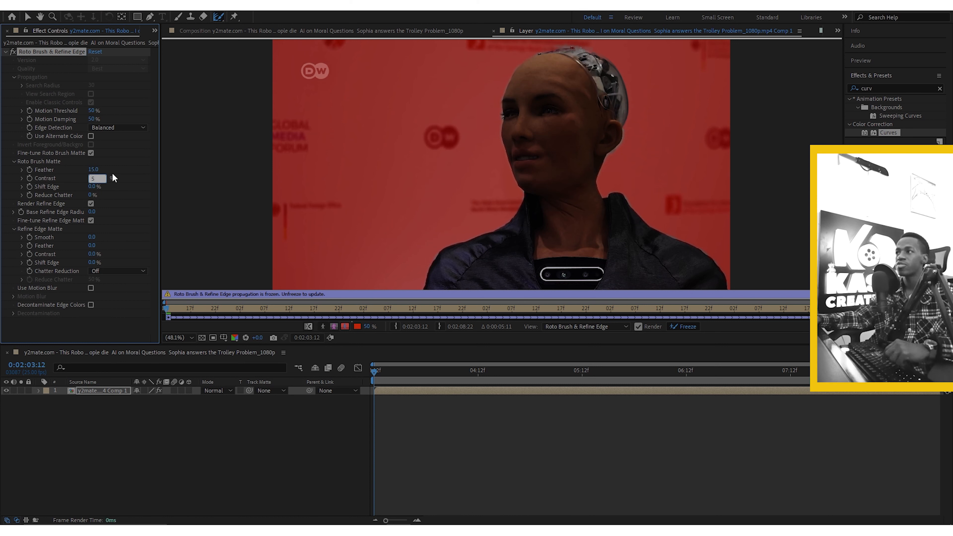
click(114, 177)
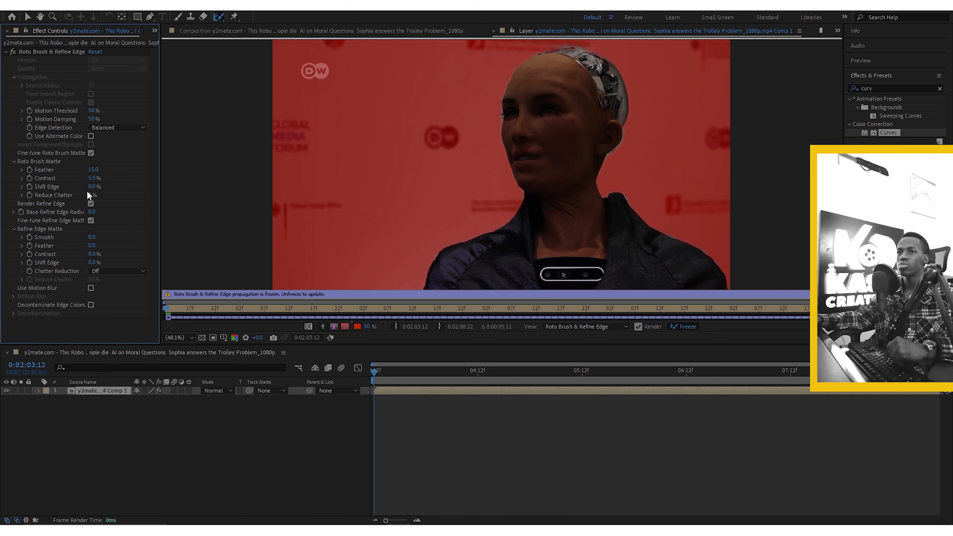
drag(92, 187, 87, 188)
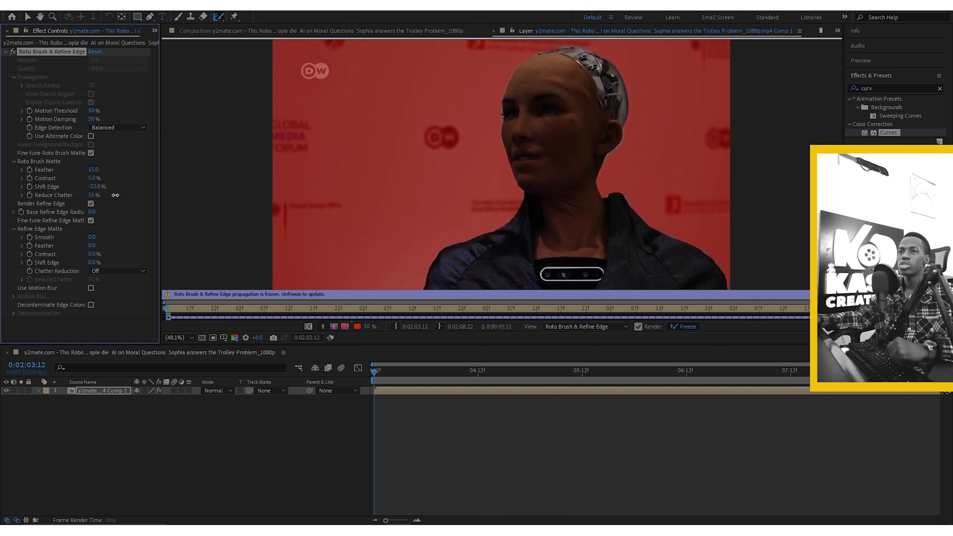
Set the Roto Brush matte's Reduce Chatter to 100% and the Refine Edge matte's Smooth to 5
drag(92, 195, 212, 196)
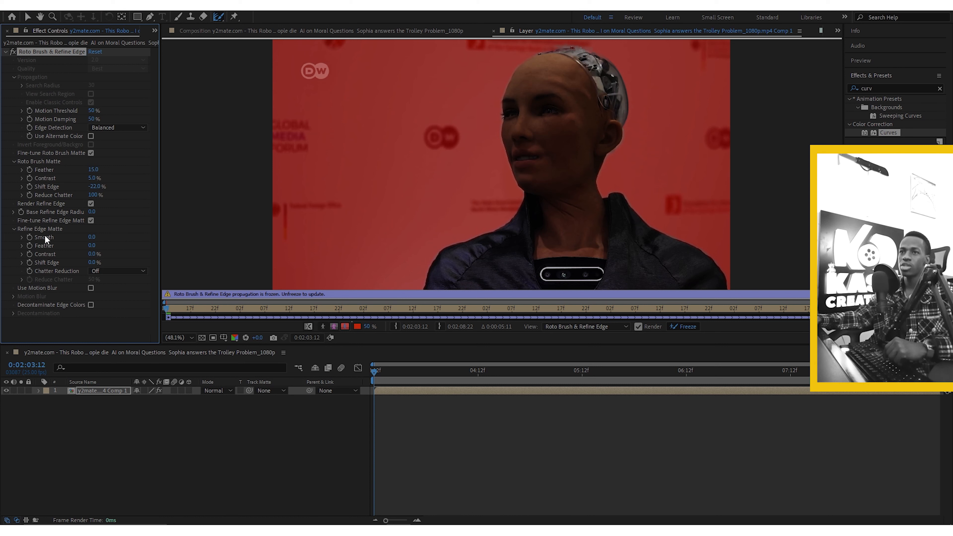
mouse_move(91, 238)
mouse_down()
mouse_move(100, 238)
mouse_move(90, 241)
mouse_up()
click(91, 237)
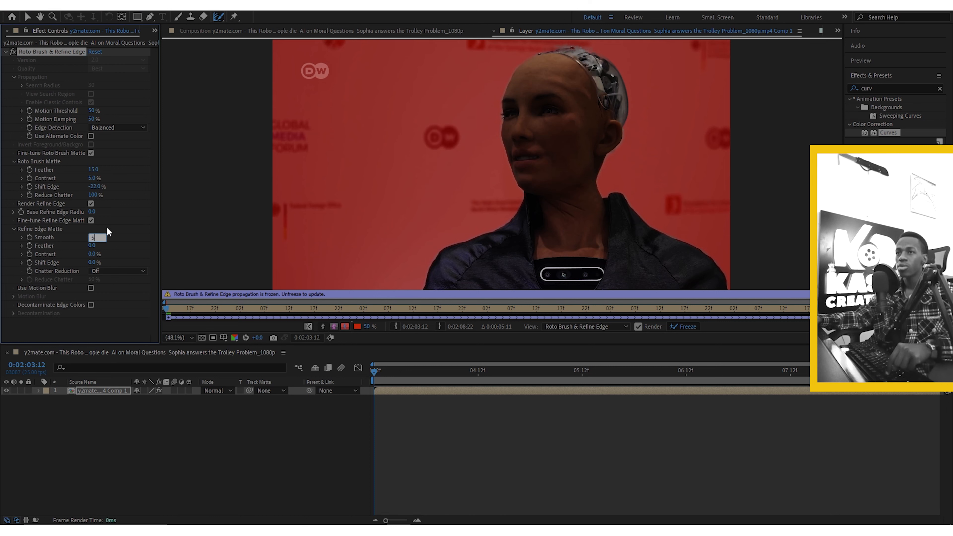
Unfreeze the propagation and compare the robot's edge with Fine-tune Refine Edge Matte off and on
click(91, 220)
key(space)
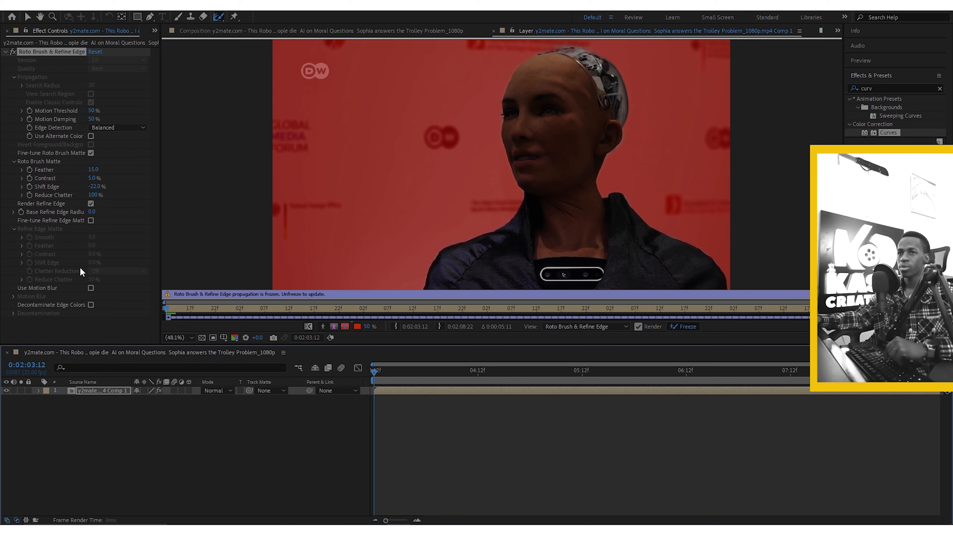
click(676, 325)
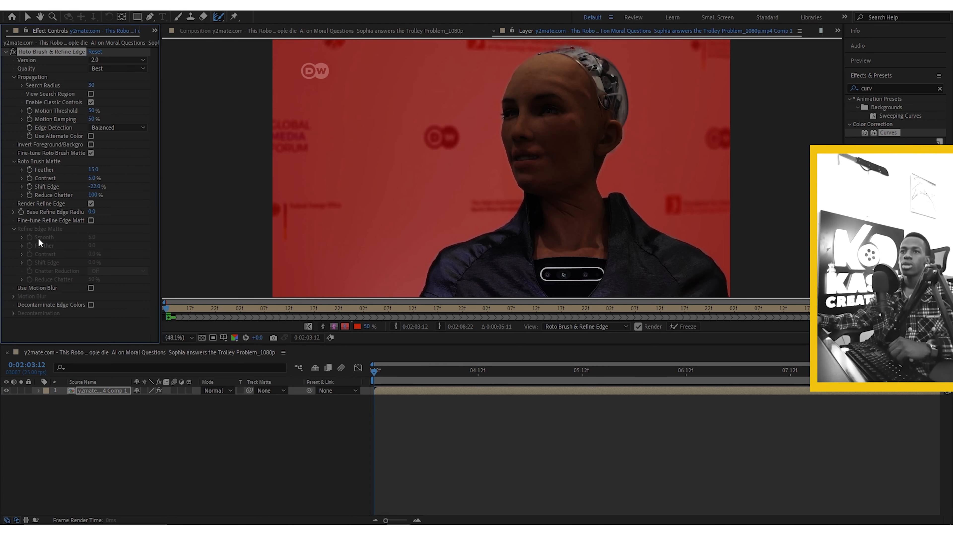
click(90, 220)
click(90, 221)
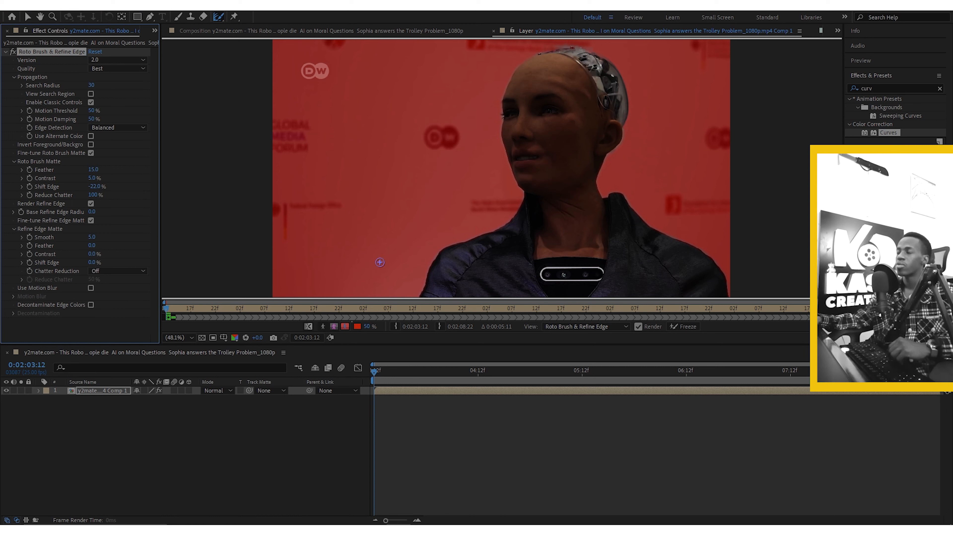
Show the alpha matte, set the Refine Edge matte's Smooth to 10 and compare with its fine-tuning off and on
click(323, 326)
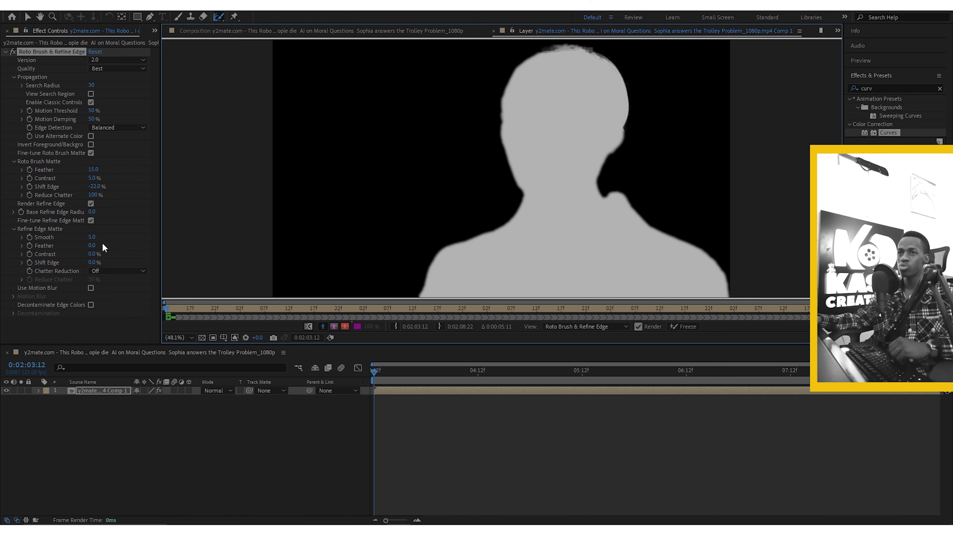
click(91, 238)
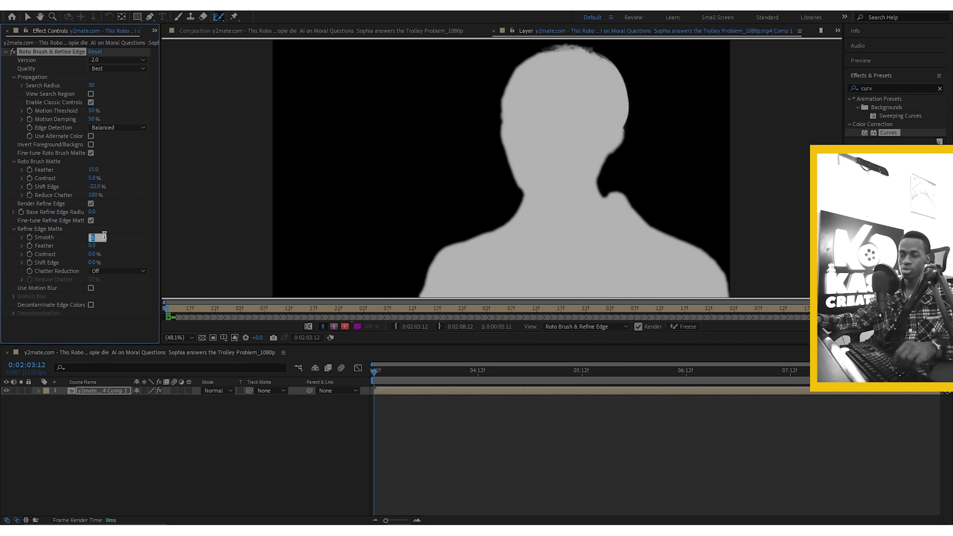
text(1)
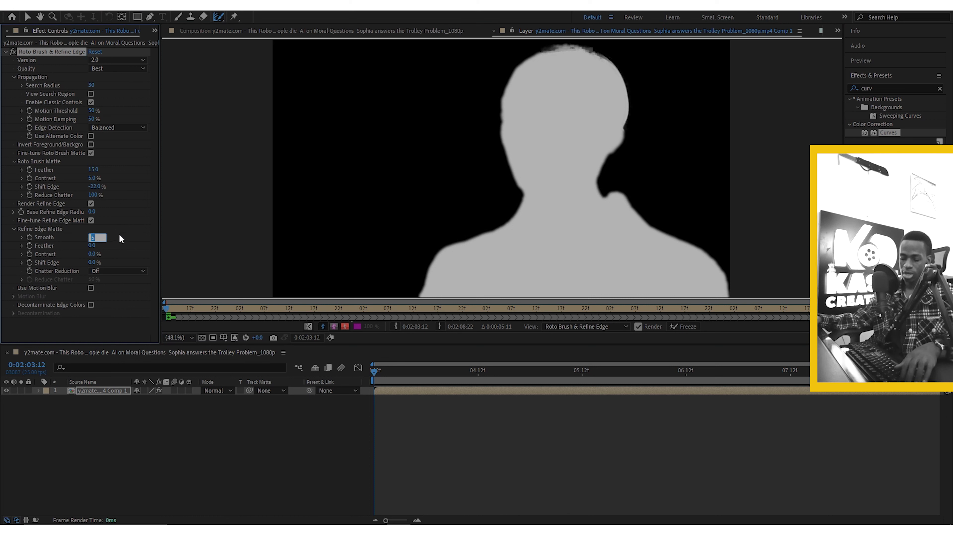
text(0)
key(Return)
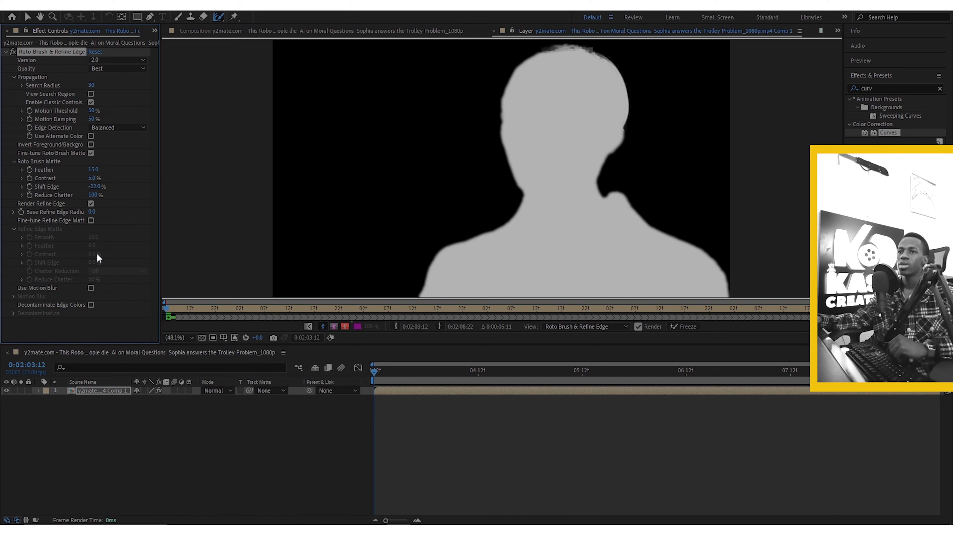
click(90, 220)
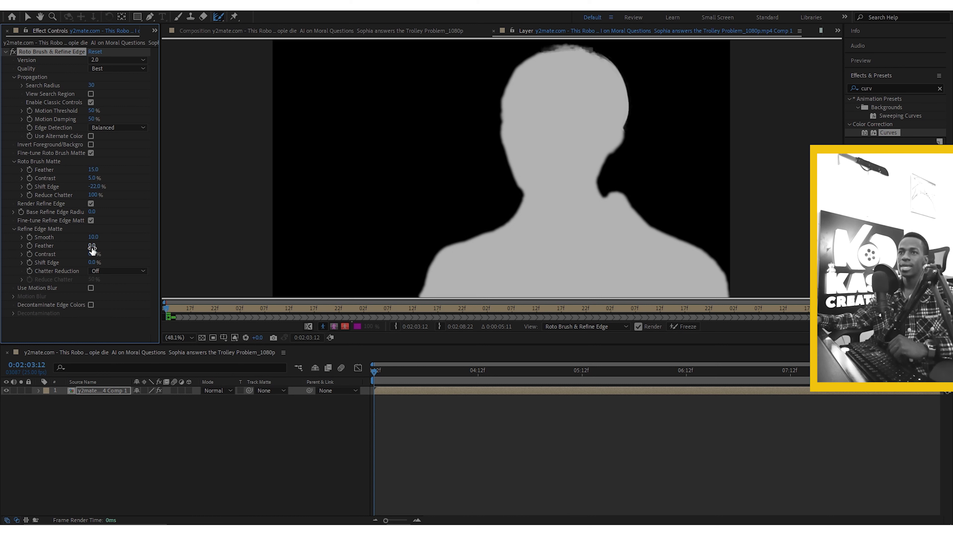
Set the Refine Edge matte's Feather to 3, Shift Edge to -10% and Chatter Reduction to Smoother (Slower)
drag(92, 246, 102, 244)
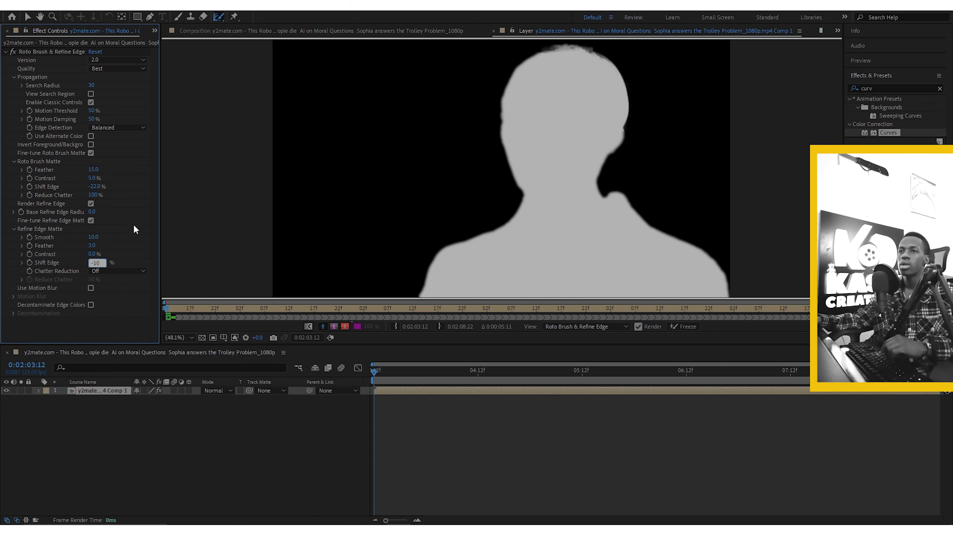
key(Return)
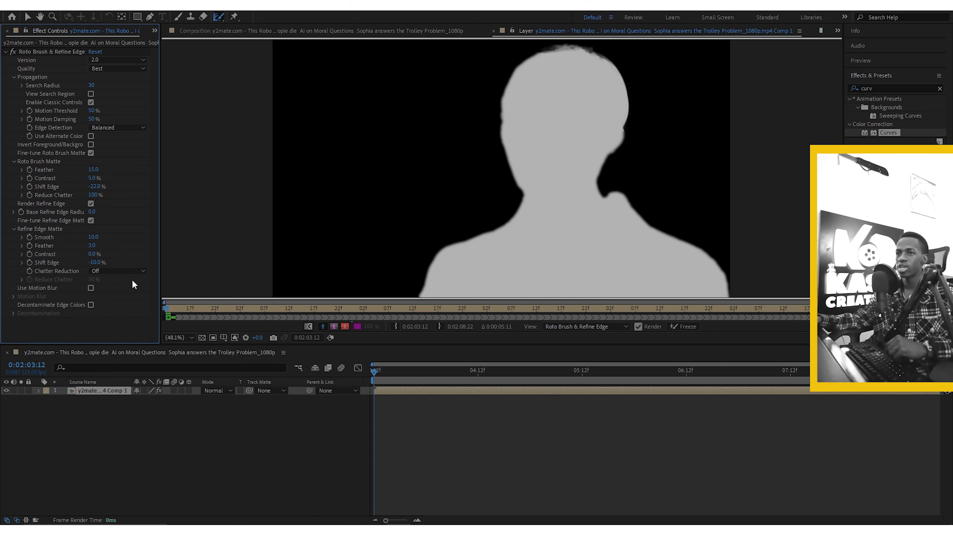
click(143, 272)
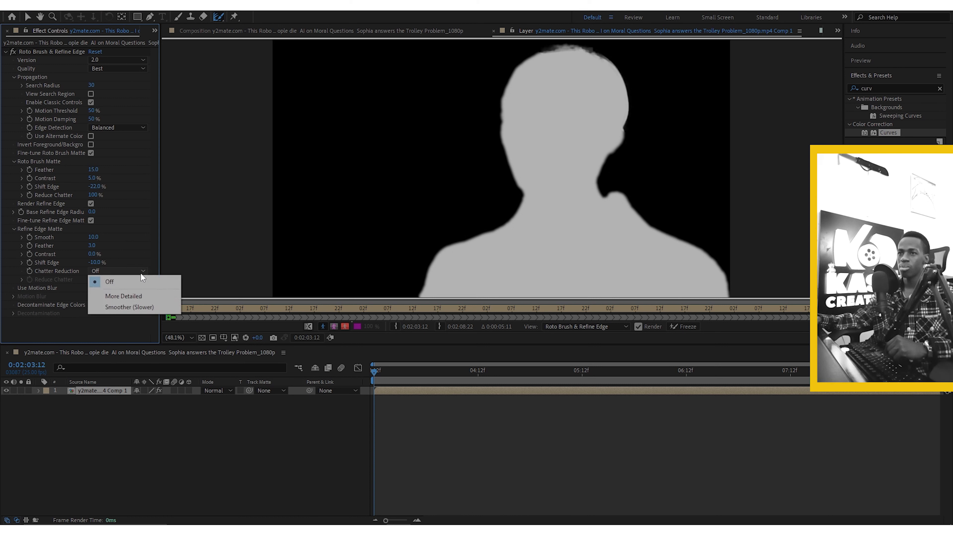
click(121, 306)
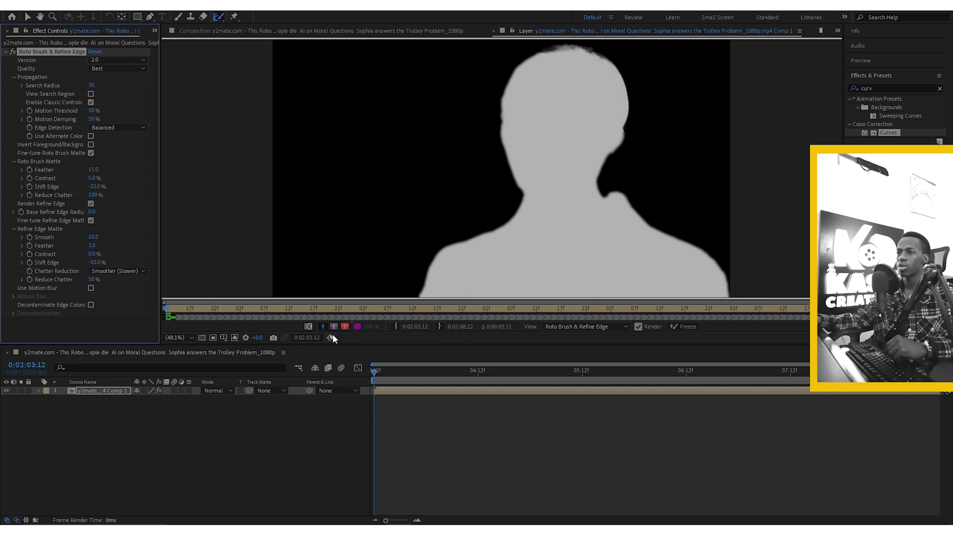
Return to the alpha overlay view and set the Refine Edge matte's Reduce Chatter to 42%
click(343, 326)
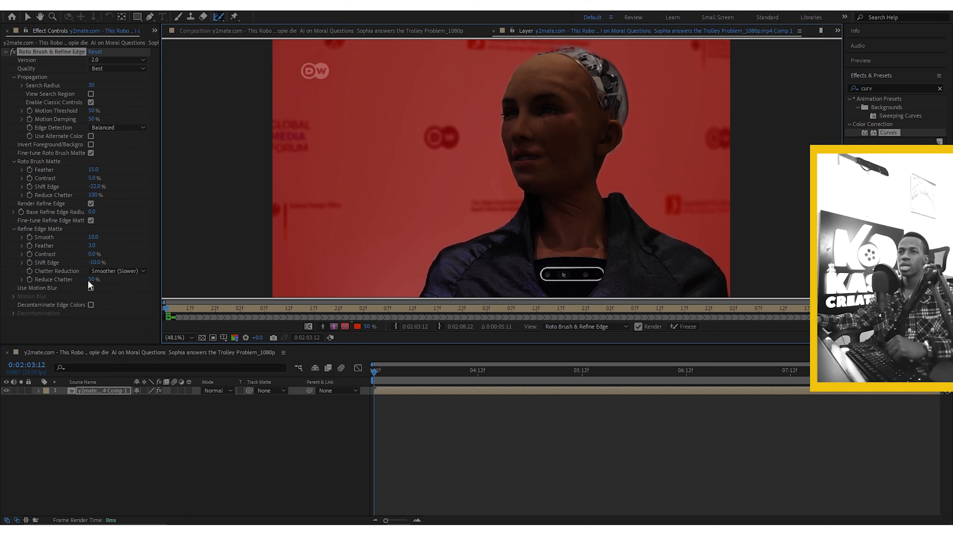
drag(91, 279, 138, 278)
drag(178, 281, 111, 283)
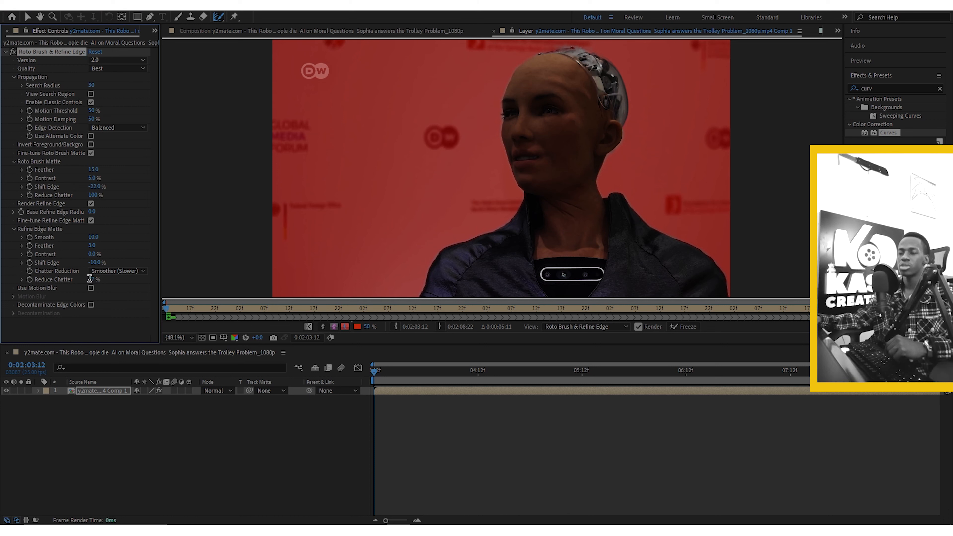
drag(90, 279, 73, 280)
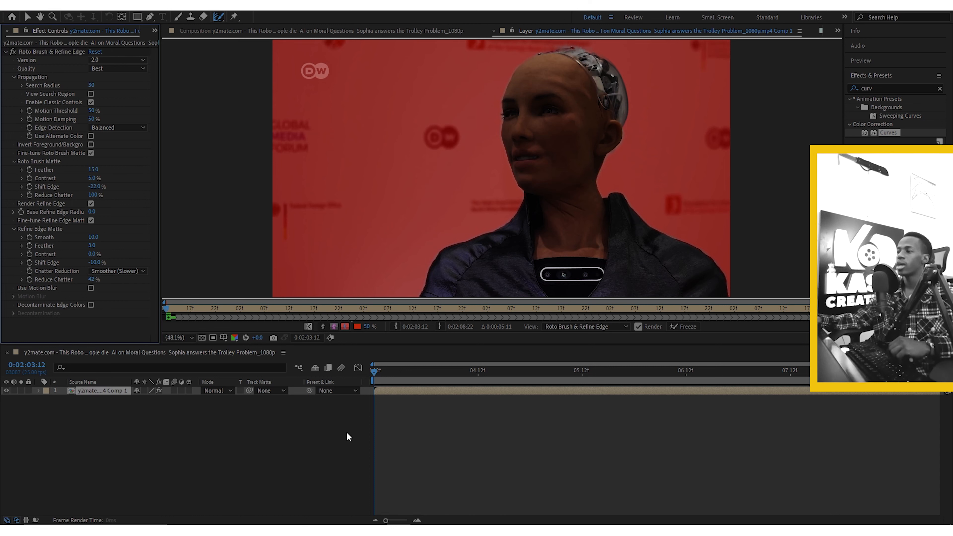
Go to the raised-hand frame at 0:02:06:07 and enable motion blur for the Roto Brush & Refine Edge effect
drag(597, 371, 692, 370)
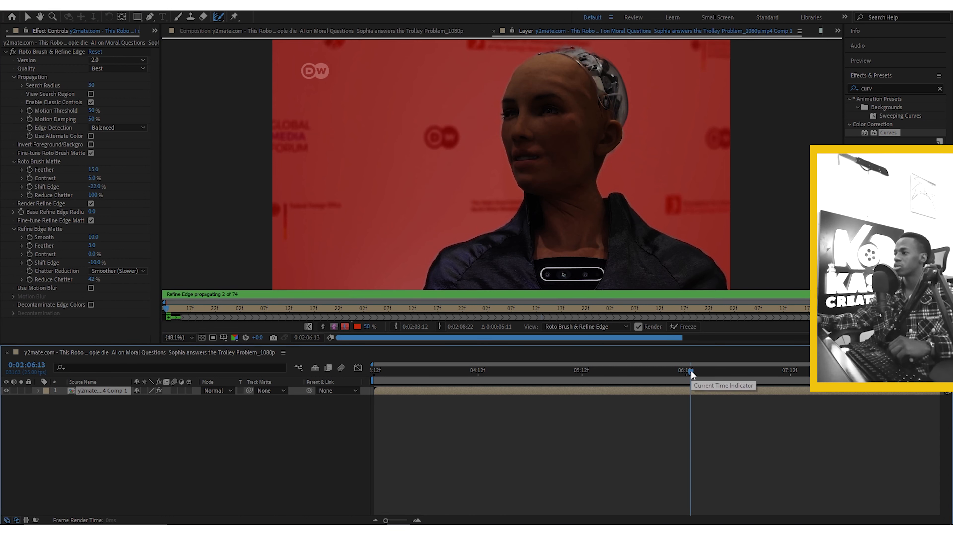
drag(691, 369, 668, 367)
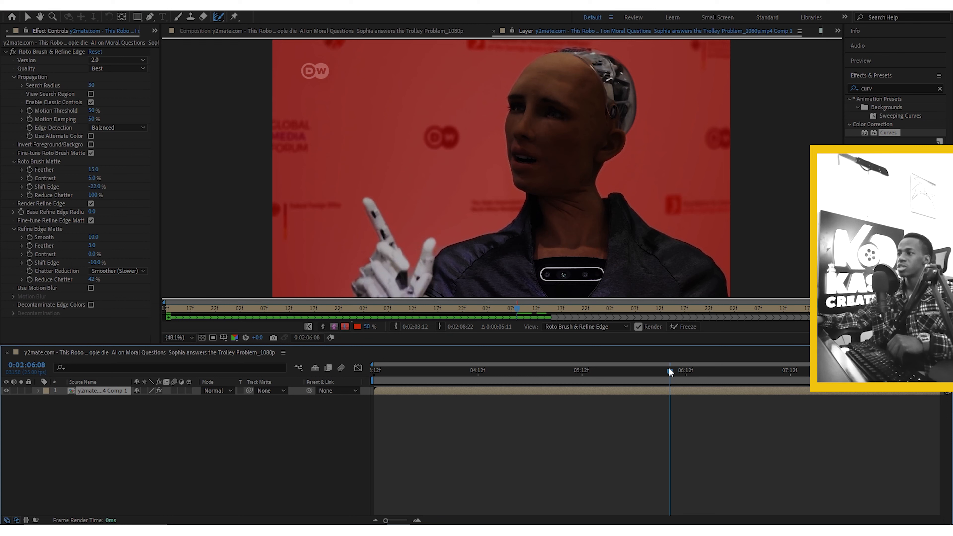
drag(669, 369, 666, 370)
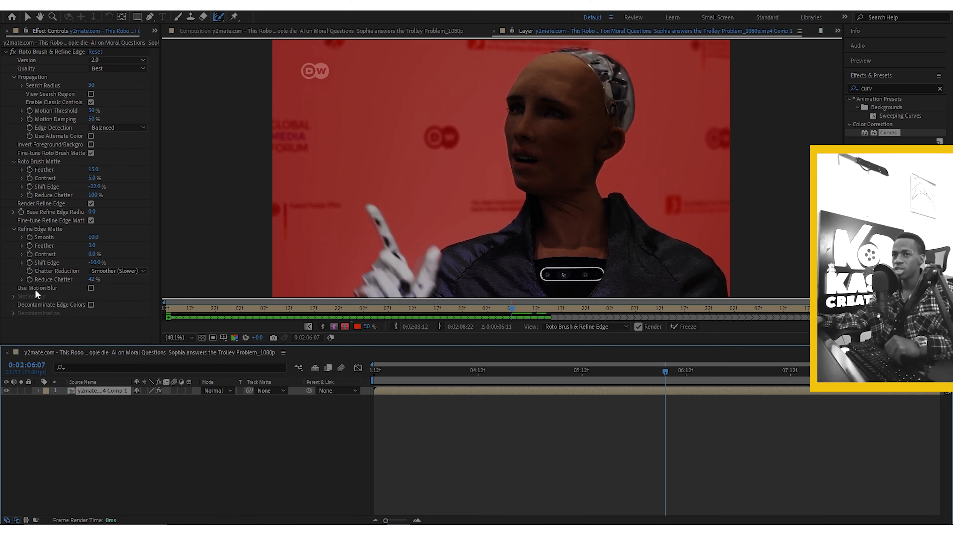
click(91, 289)
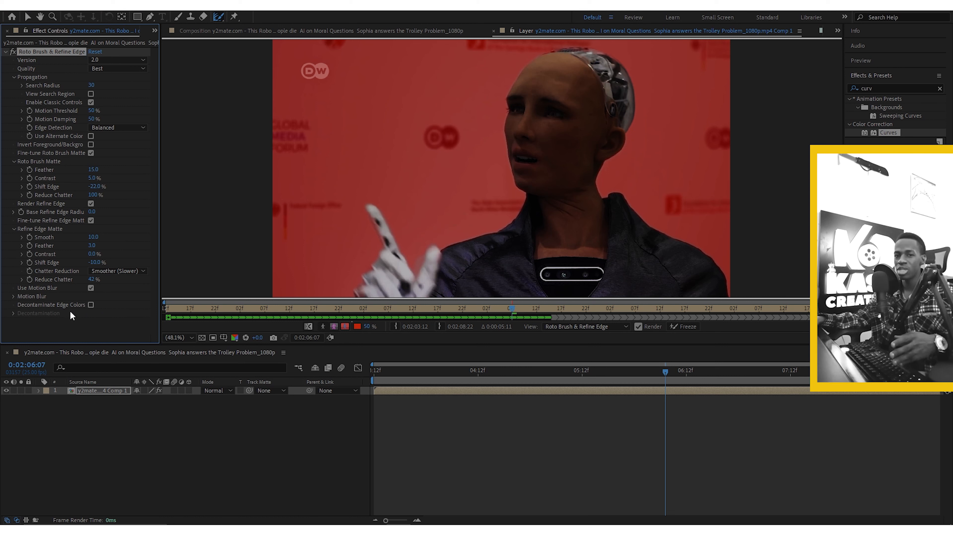
Try Decontaminate Edge Colors on the matte, look at its Decontamination options and turn it off again
click(91, 305)
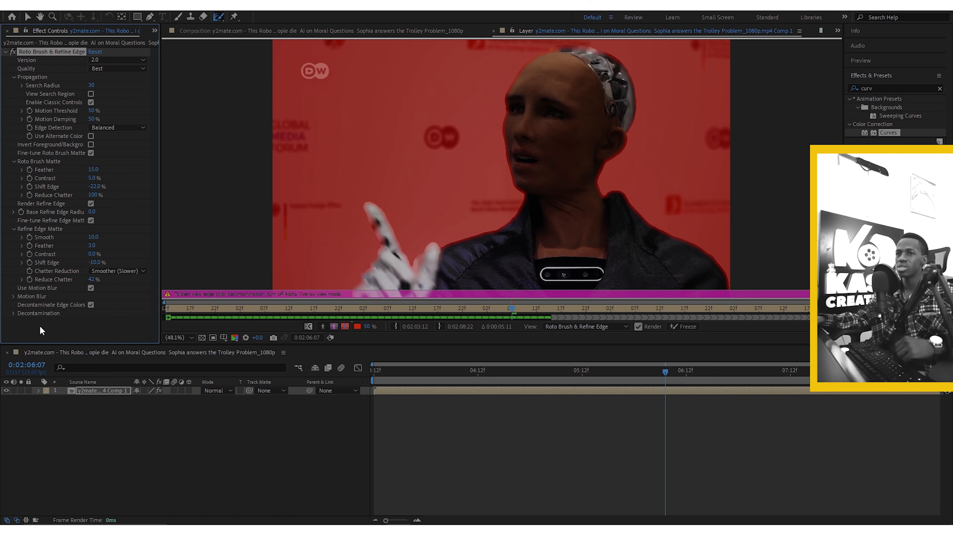
click(13, 313)
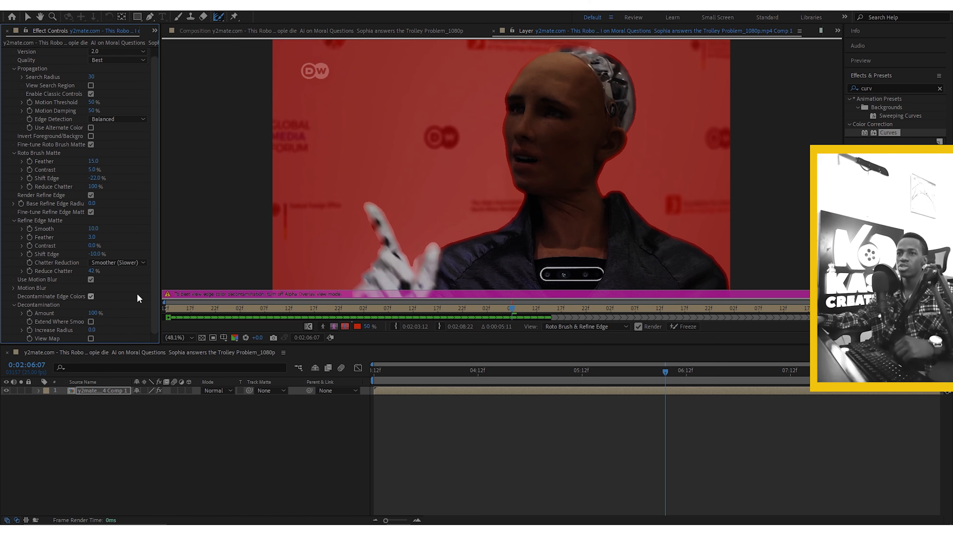
click(90, 297)
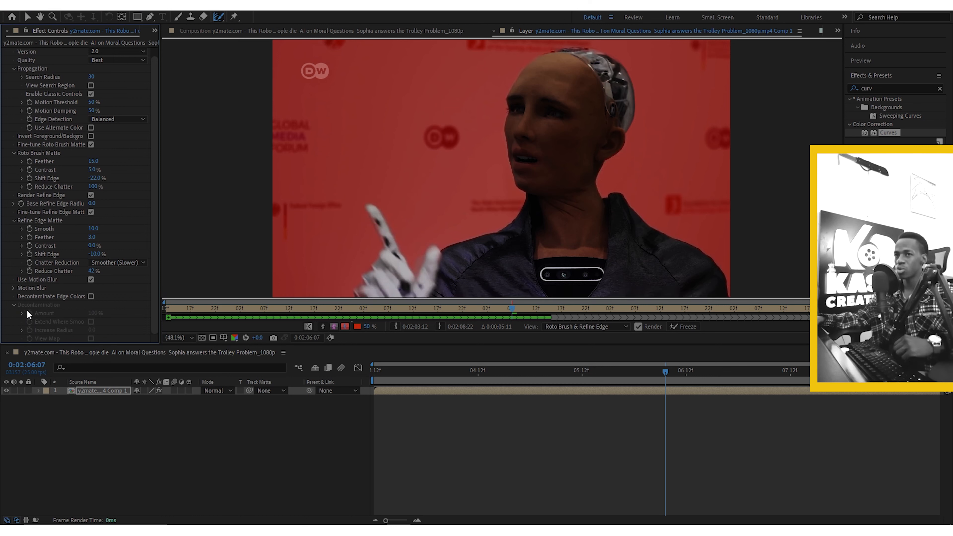
click(13, 305)
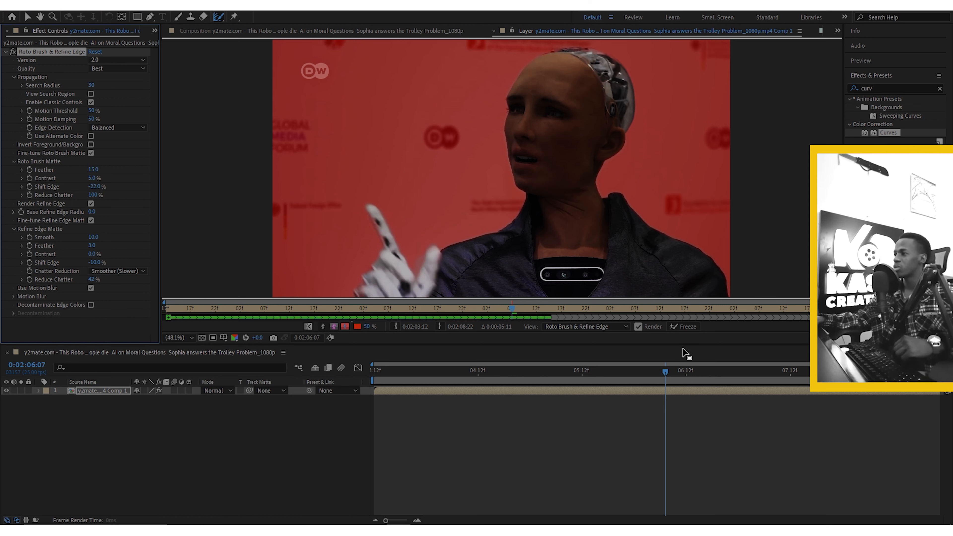
Freeze the Roto Brush & Refine Edge propagation and show the main composition at its first frame, 0:02:03:12
click(684, 327)
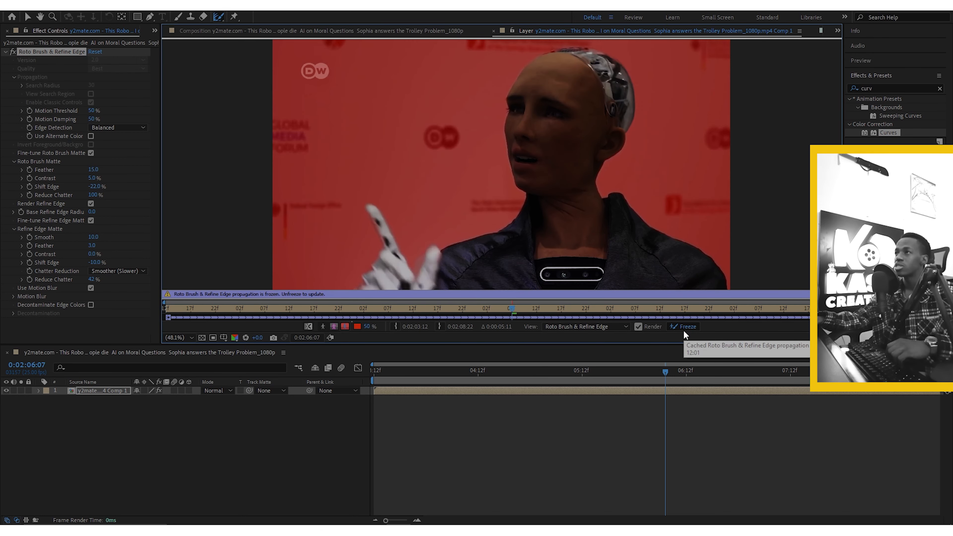
click(244, 30)
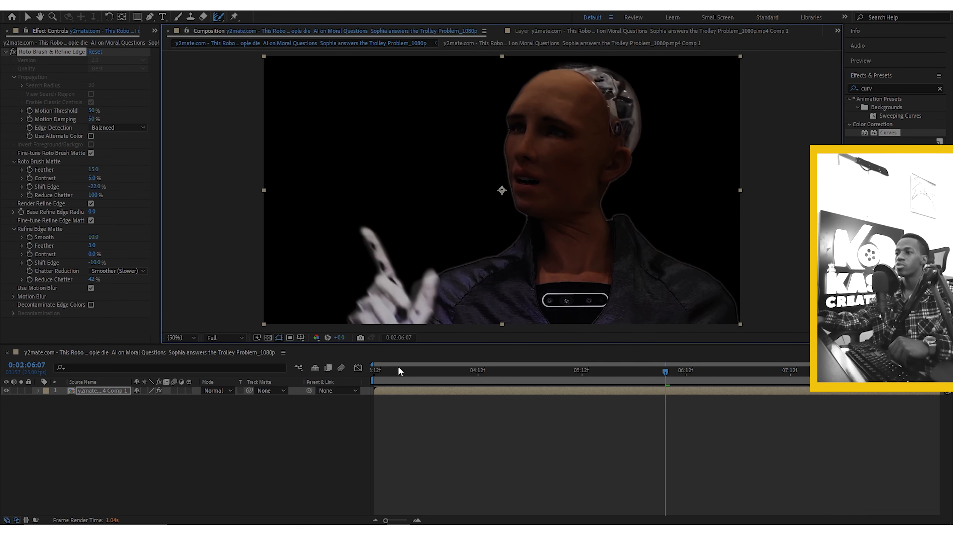
key(Home)
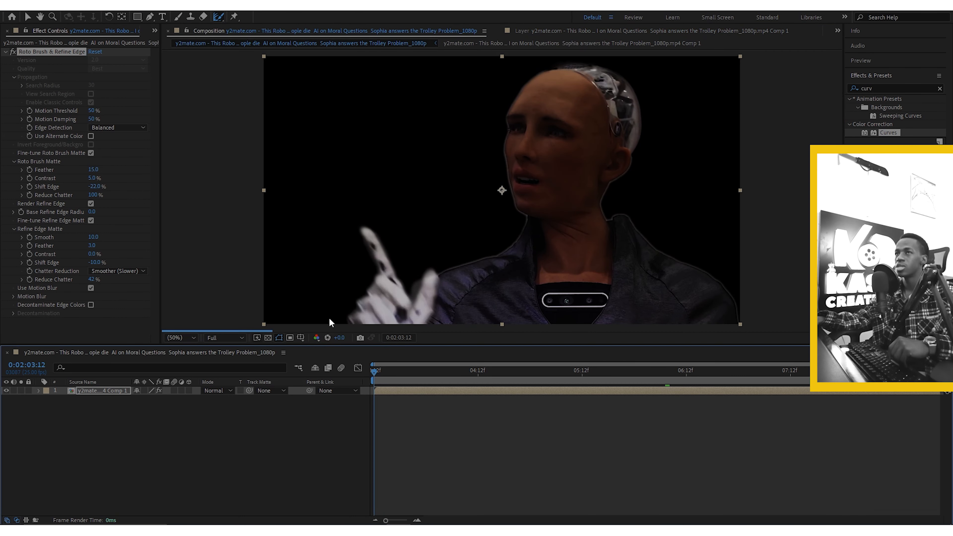
Delete the Curves effect from the interview clip inside the nested composition and return to the main composition
click(27, 17)
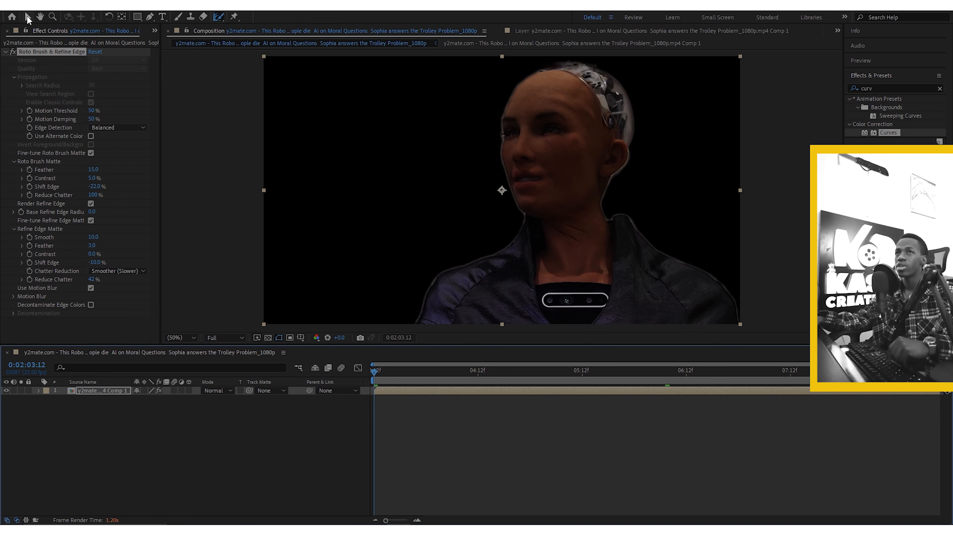
double_click(409, 392)
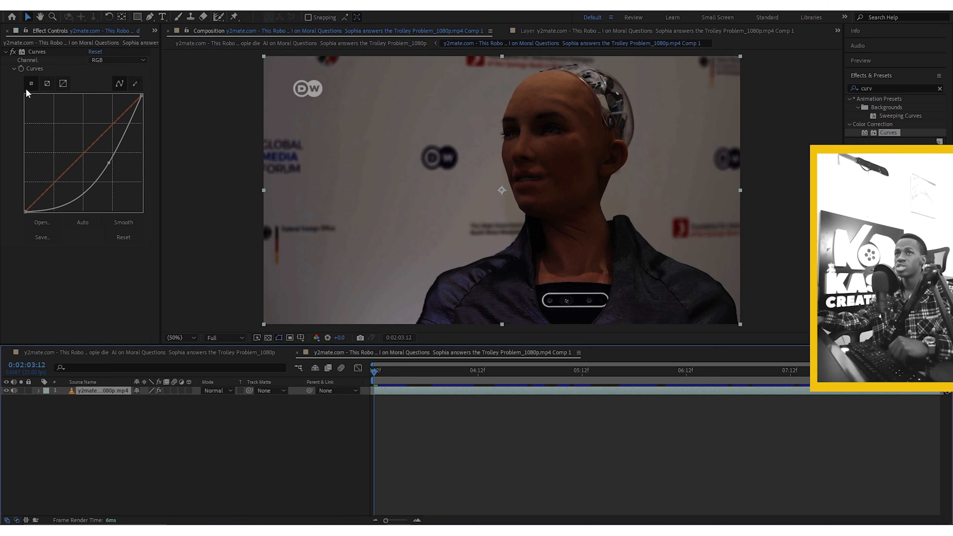
click(33, 50)
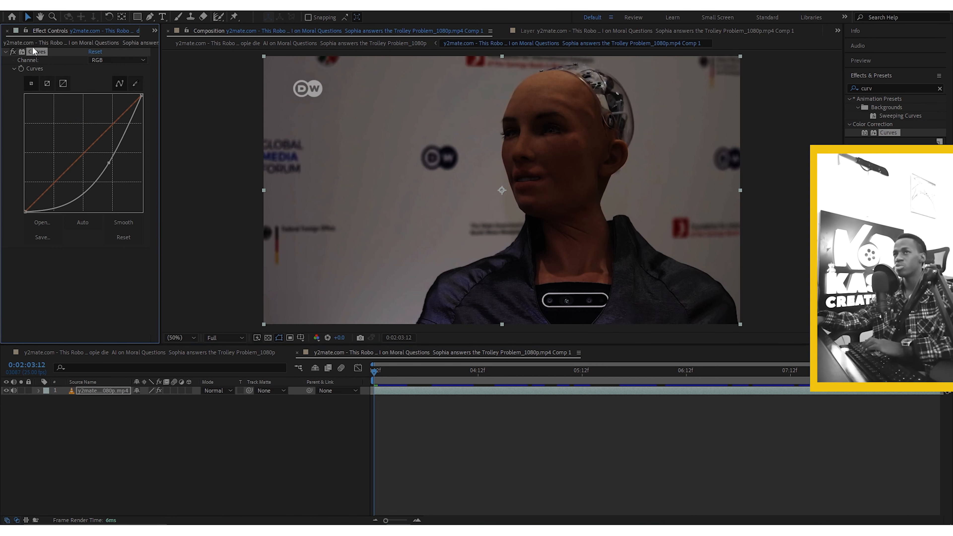
key(Delete)
click(297, 353)
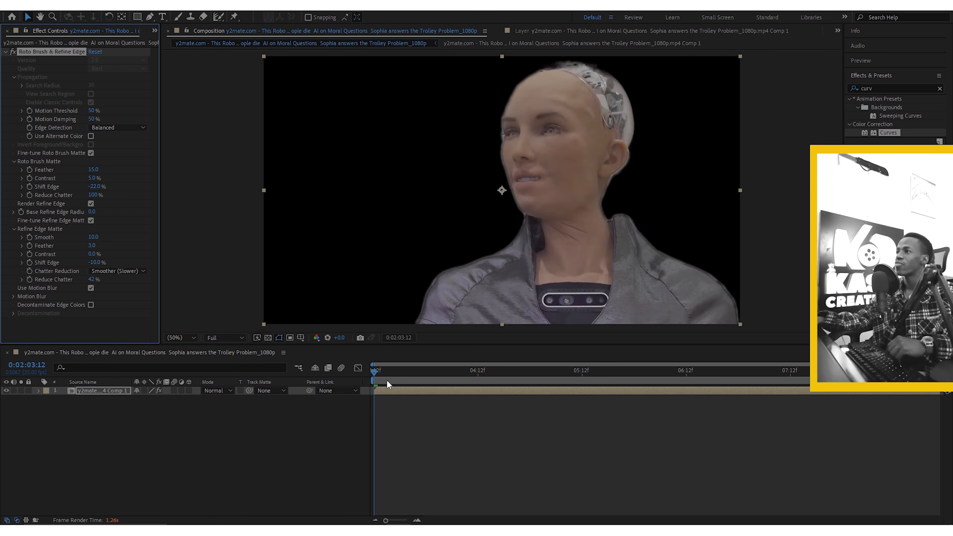
Search the effects for "choke" and apply Matte Choker to the cut-out robot layer in the main composition
drag(384, 371, 364, 376)
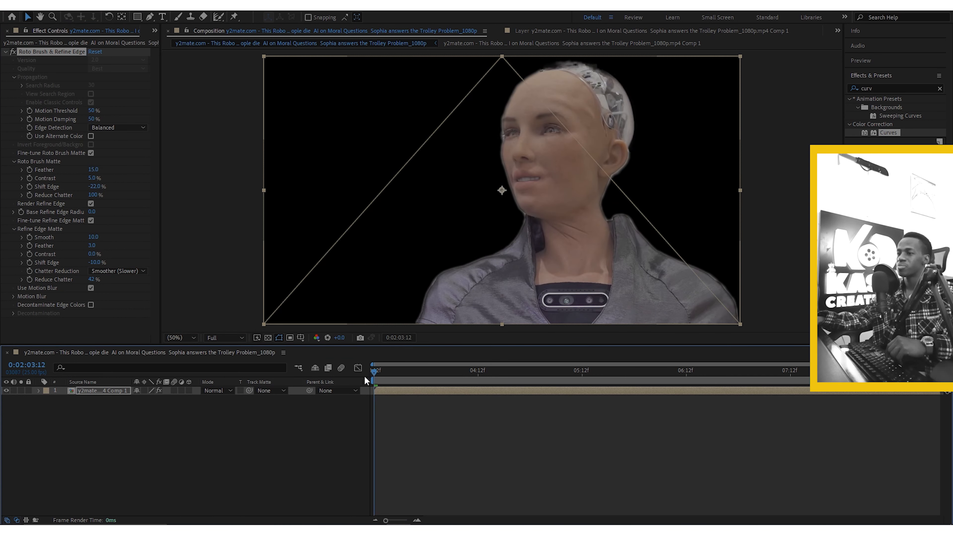
click(401, 390)
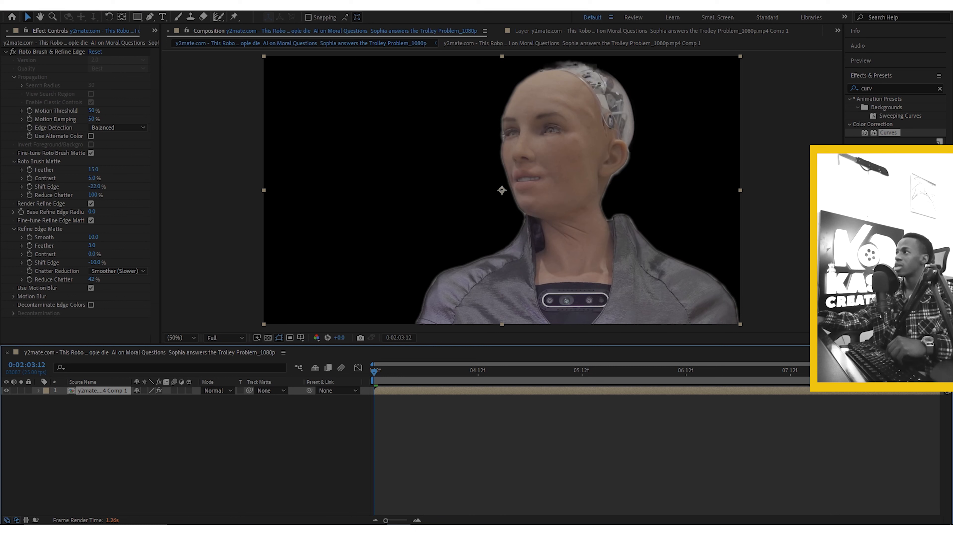
click(894, 84)
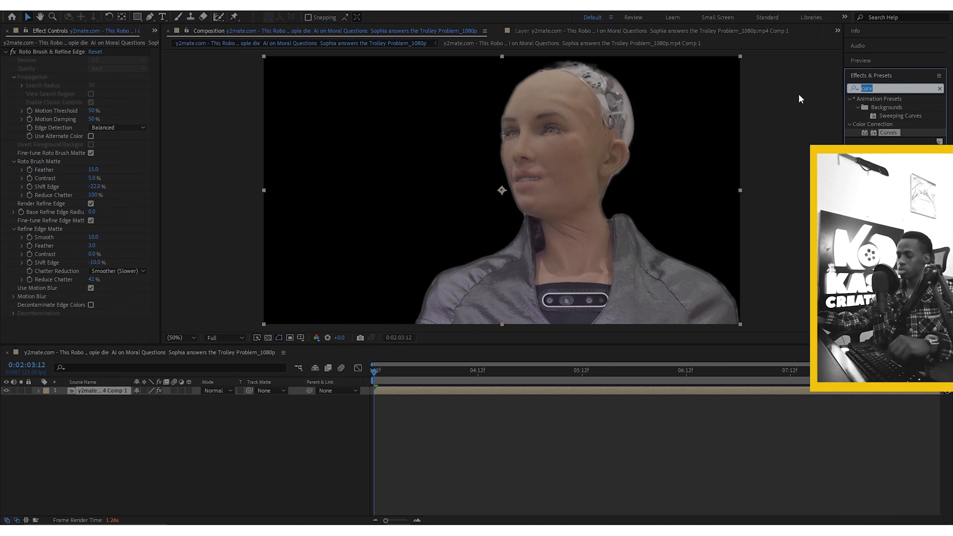
text(c)
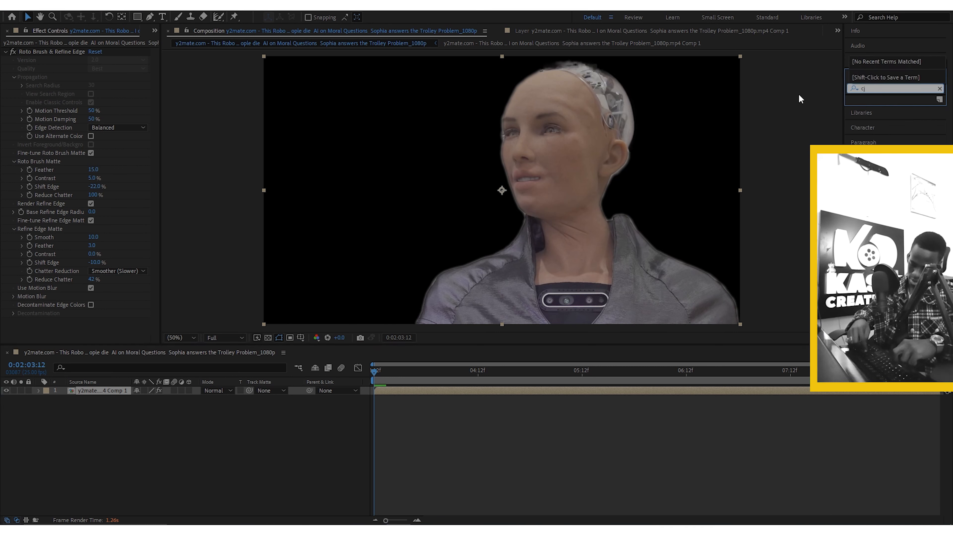
text(hoke)
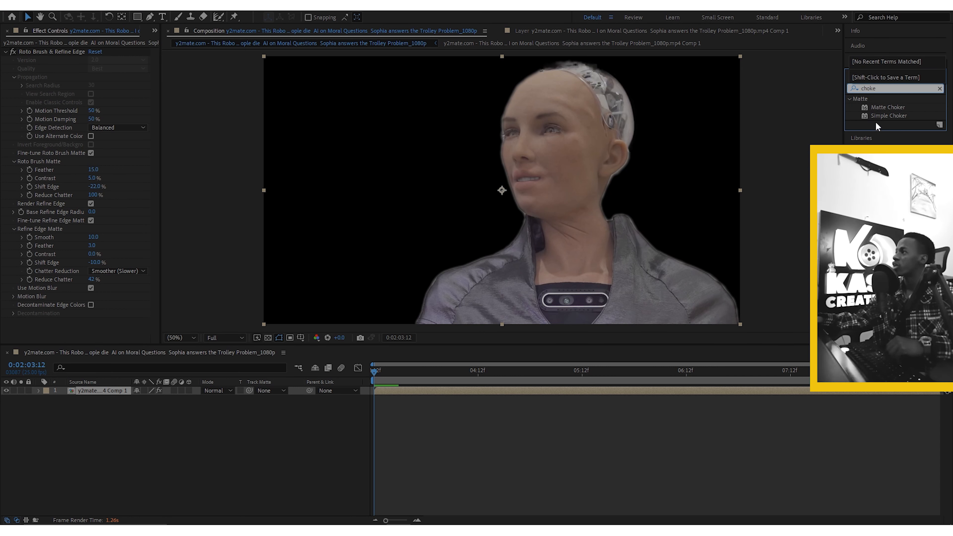
click(884, 120)
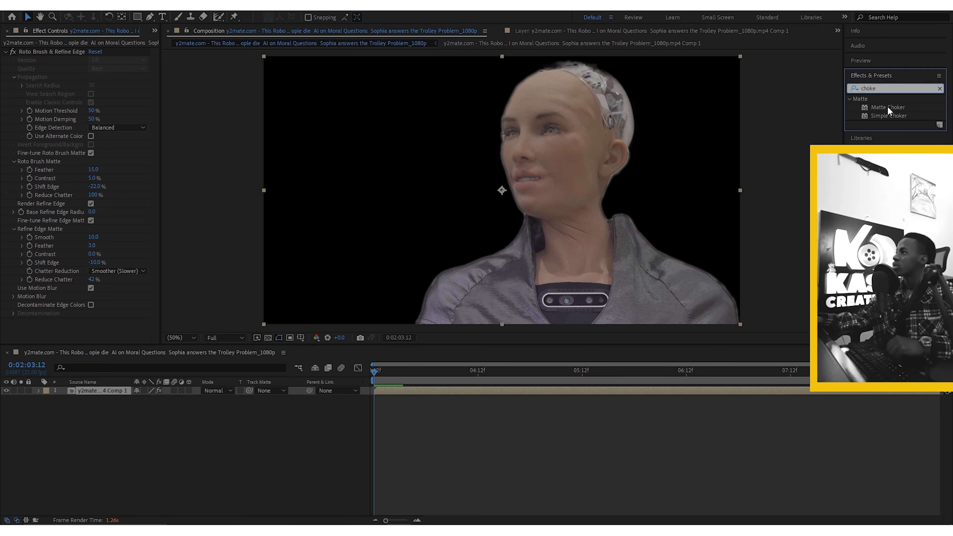
drag(888, 107, 457, 390)
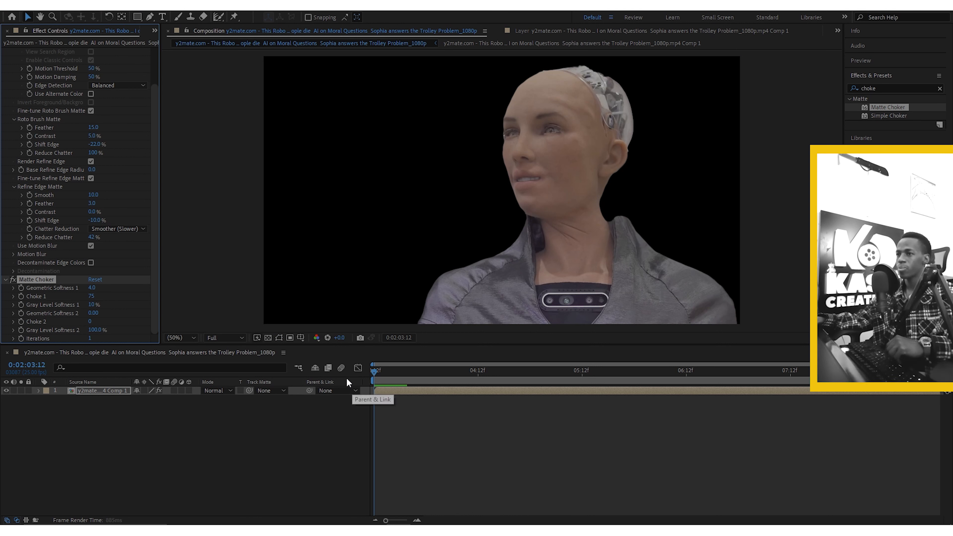
Show the transparency grid behind the robot and preview the choked matte from 0:02:03:12
click(268, 338)
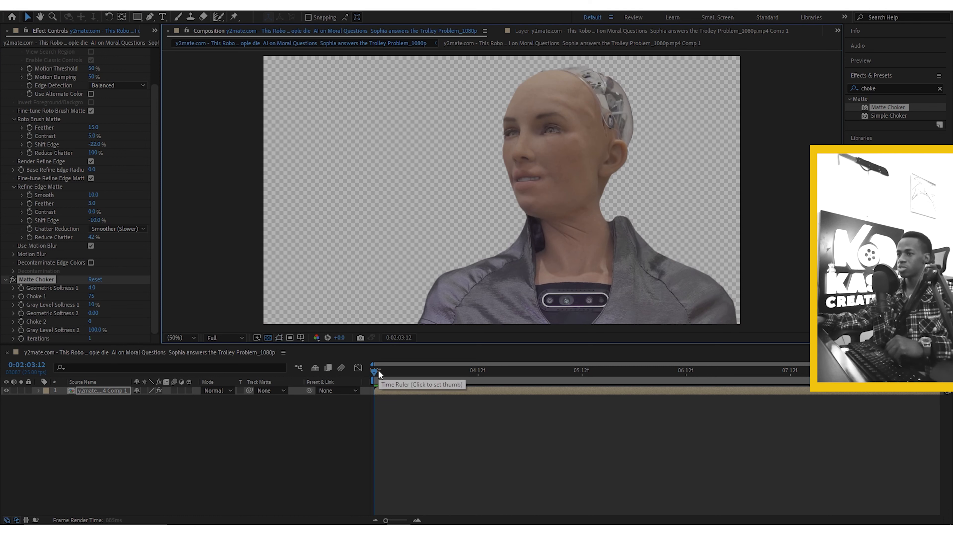
key(space)
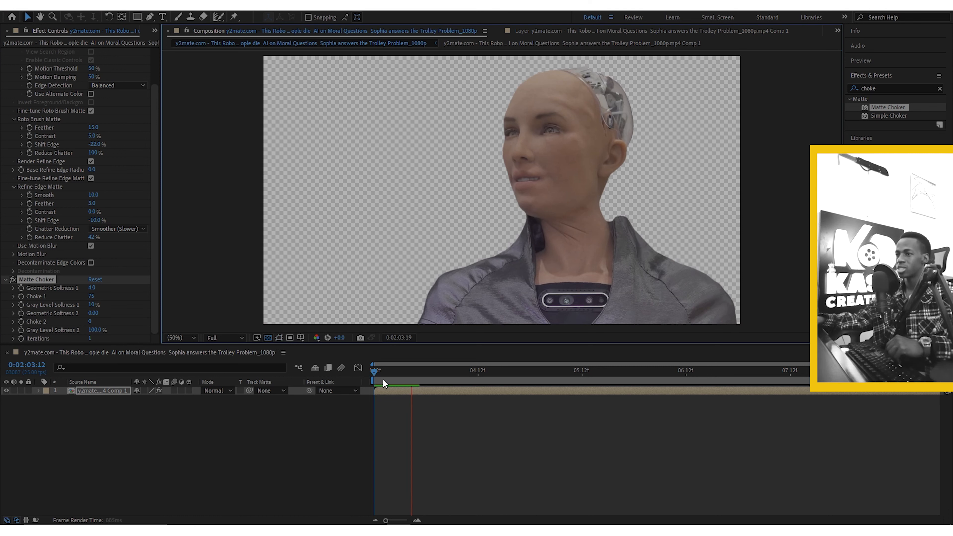